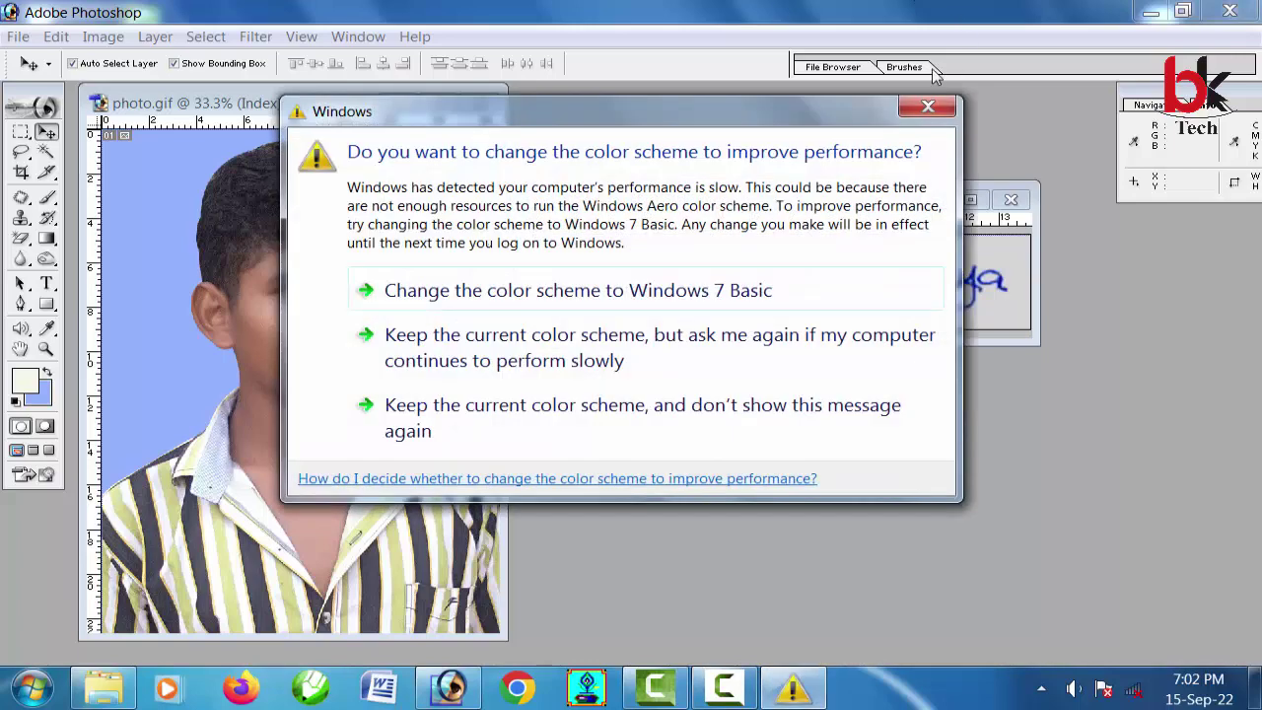
Dismiss the Windows colour-scheme warning.
left_click(928, 107)
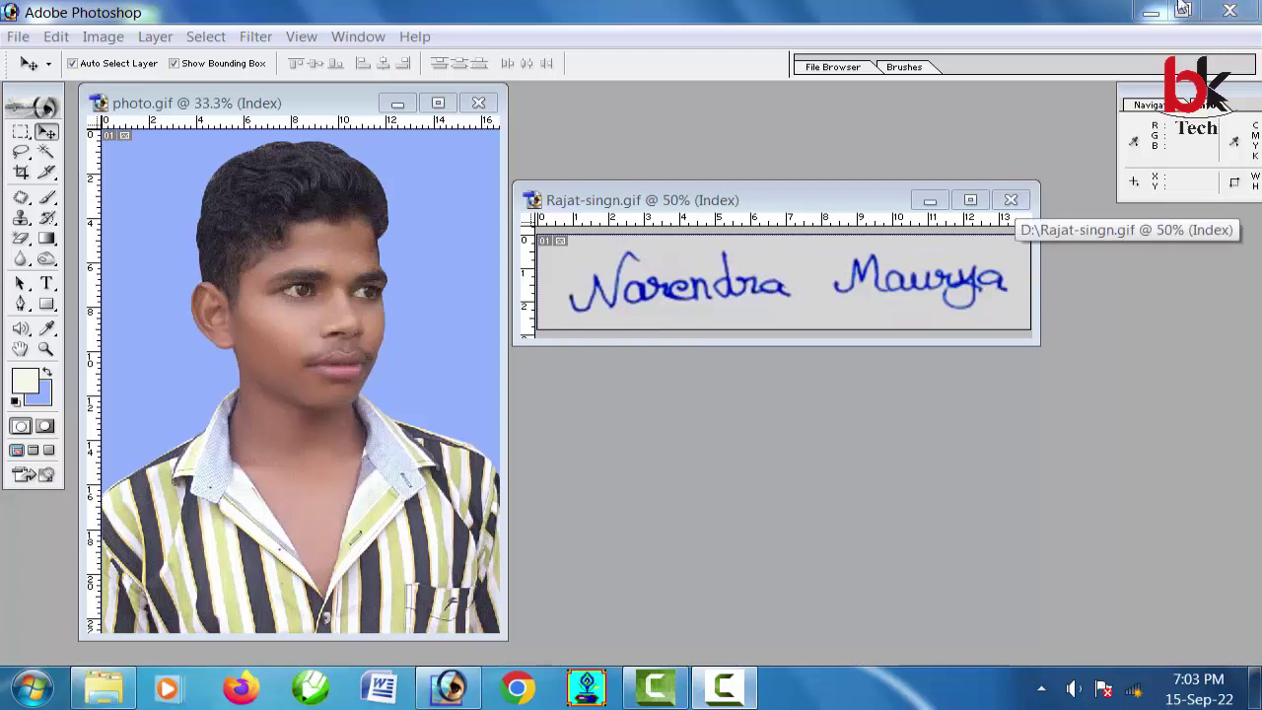
Close the signature and photo documents and browse to the image files on drive D.
left_click(1011, 200)
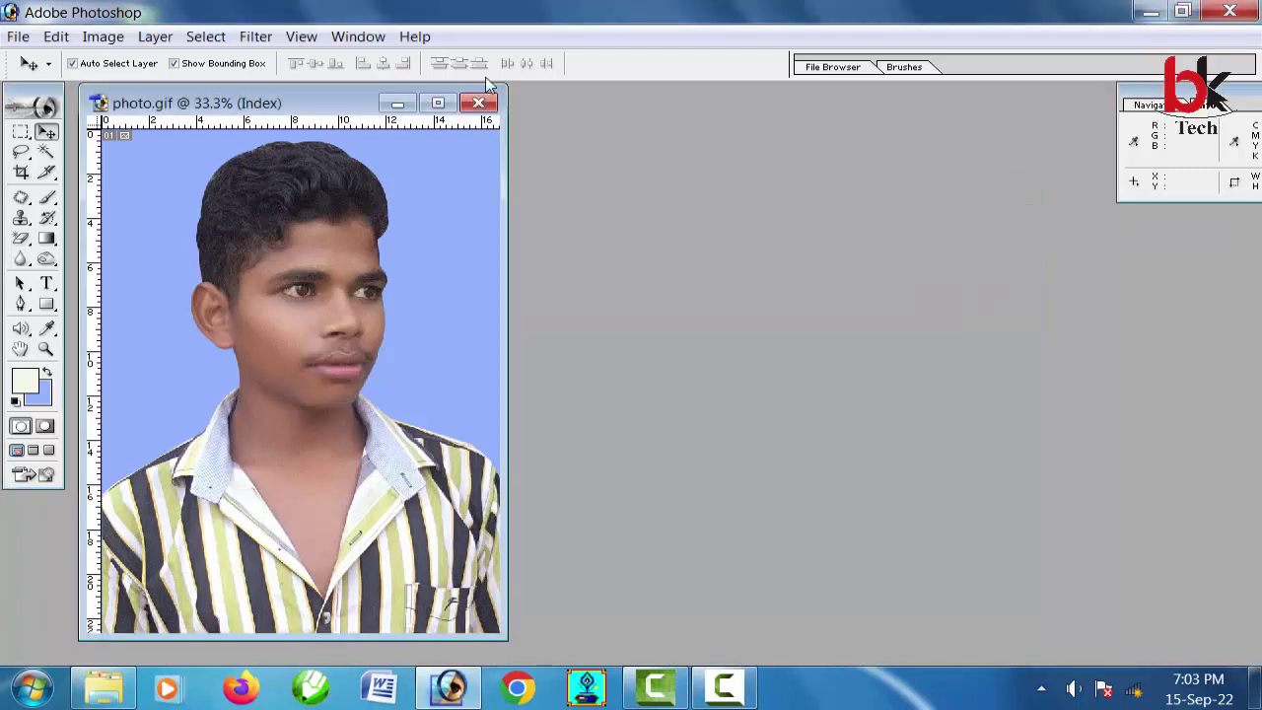
left_click(479, 103)
left_click(18, 36)
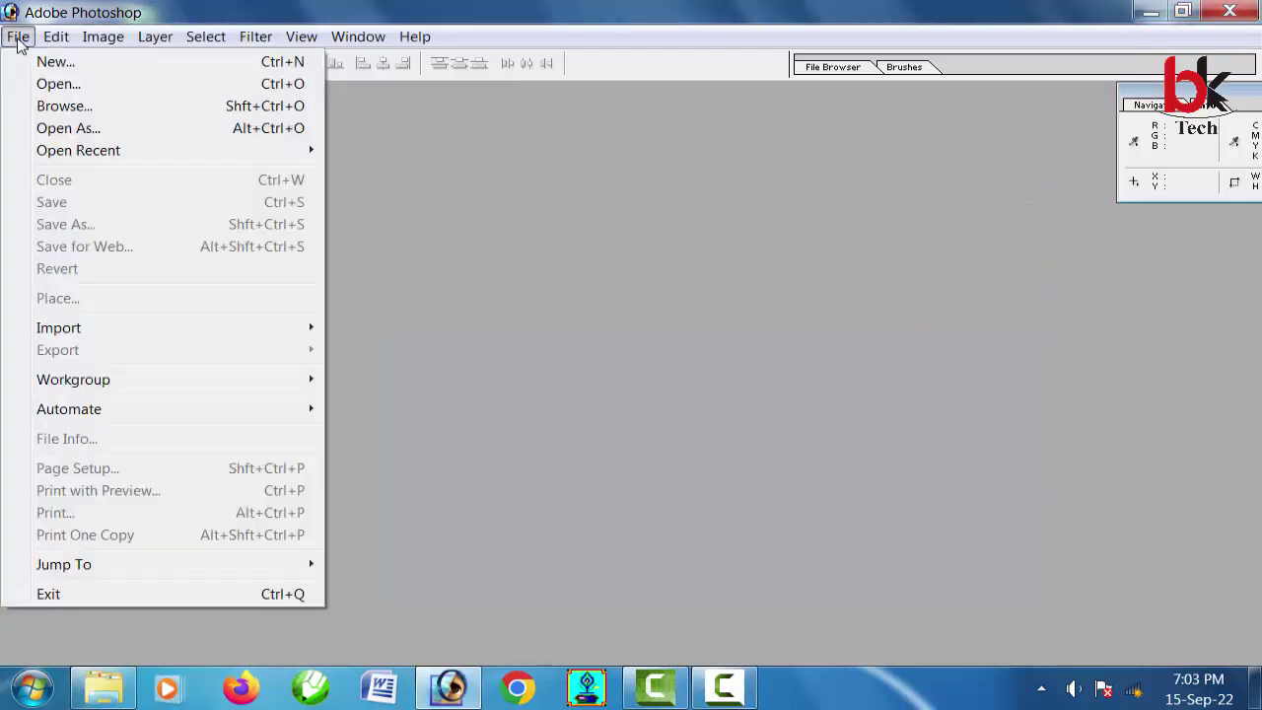
left_click(78, 85)
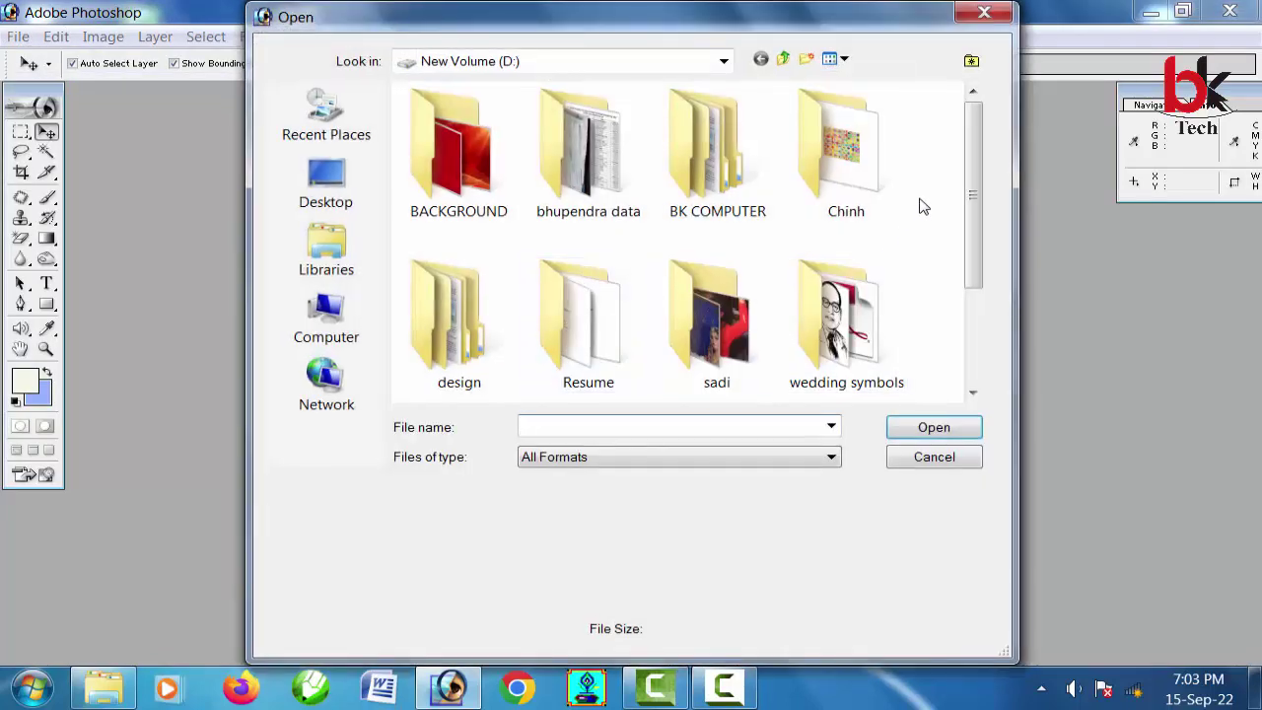
left_click_drag(978, 127, 947, 262)
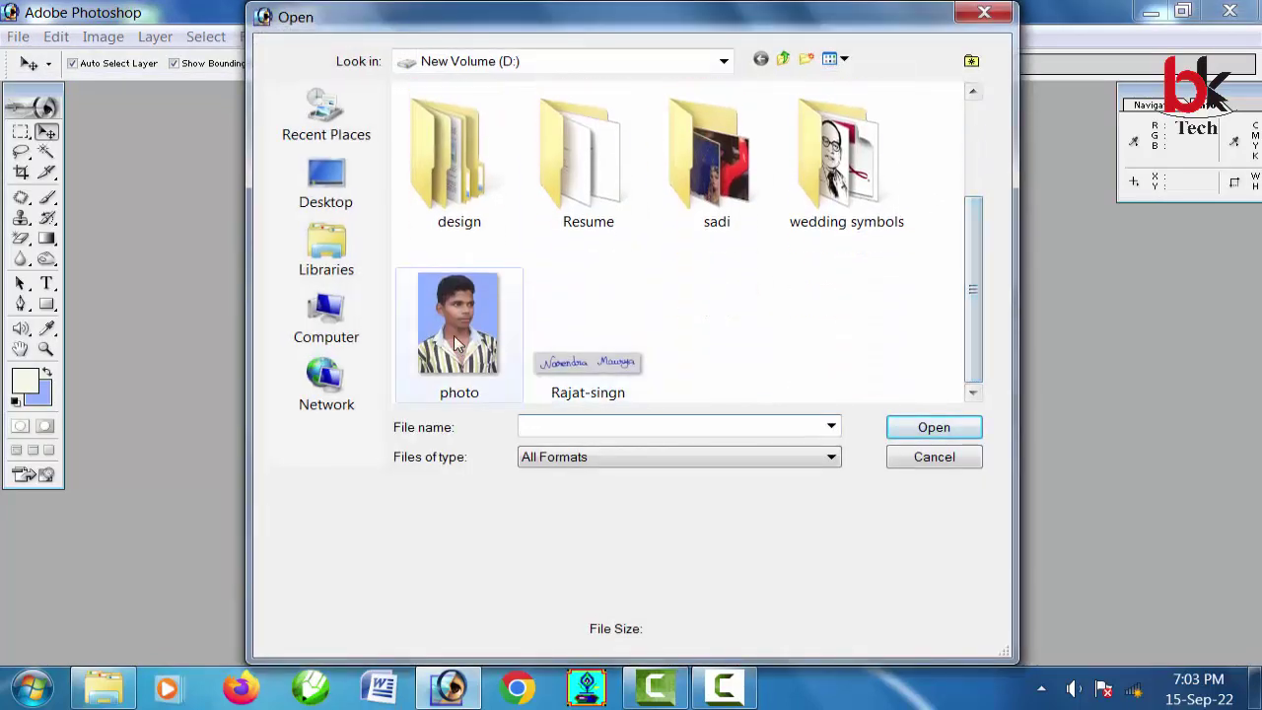
mouse_move(457, 326)
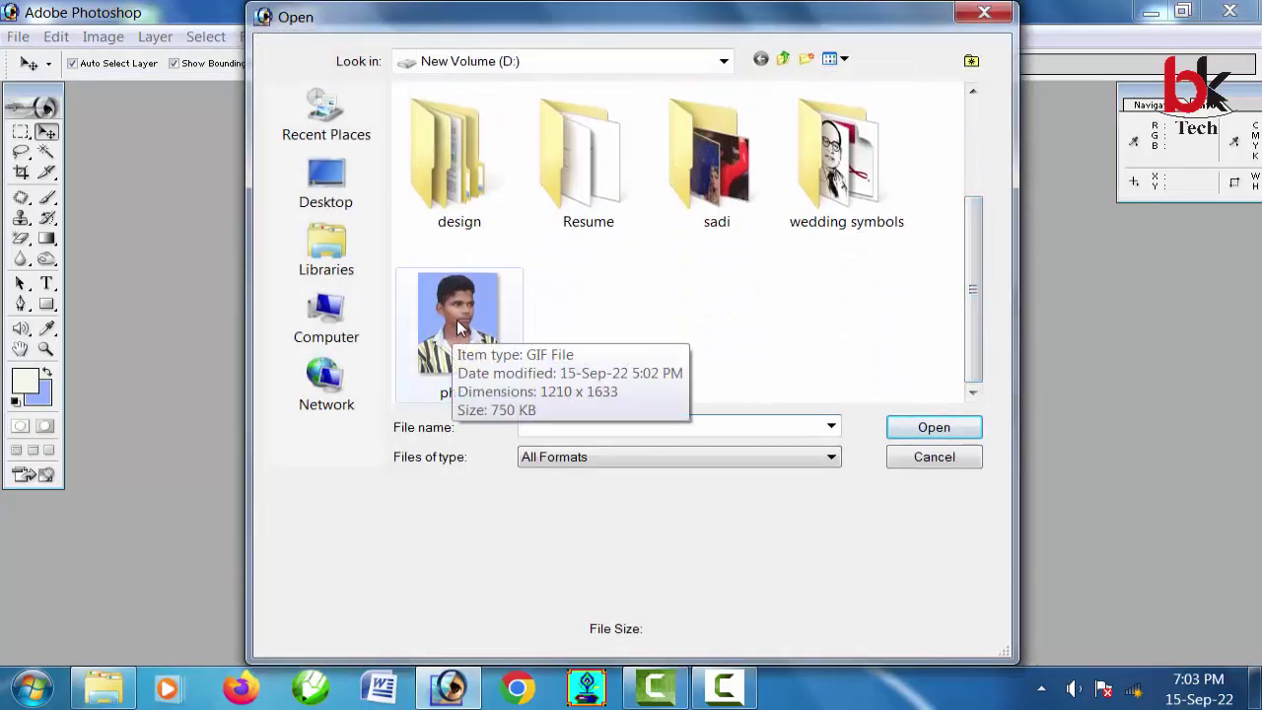
Confirm photo.gif is 750 KB in Properties, then open it filling the workspace.
right_click(458, 318)
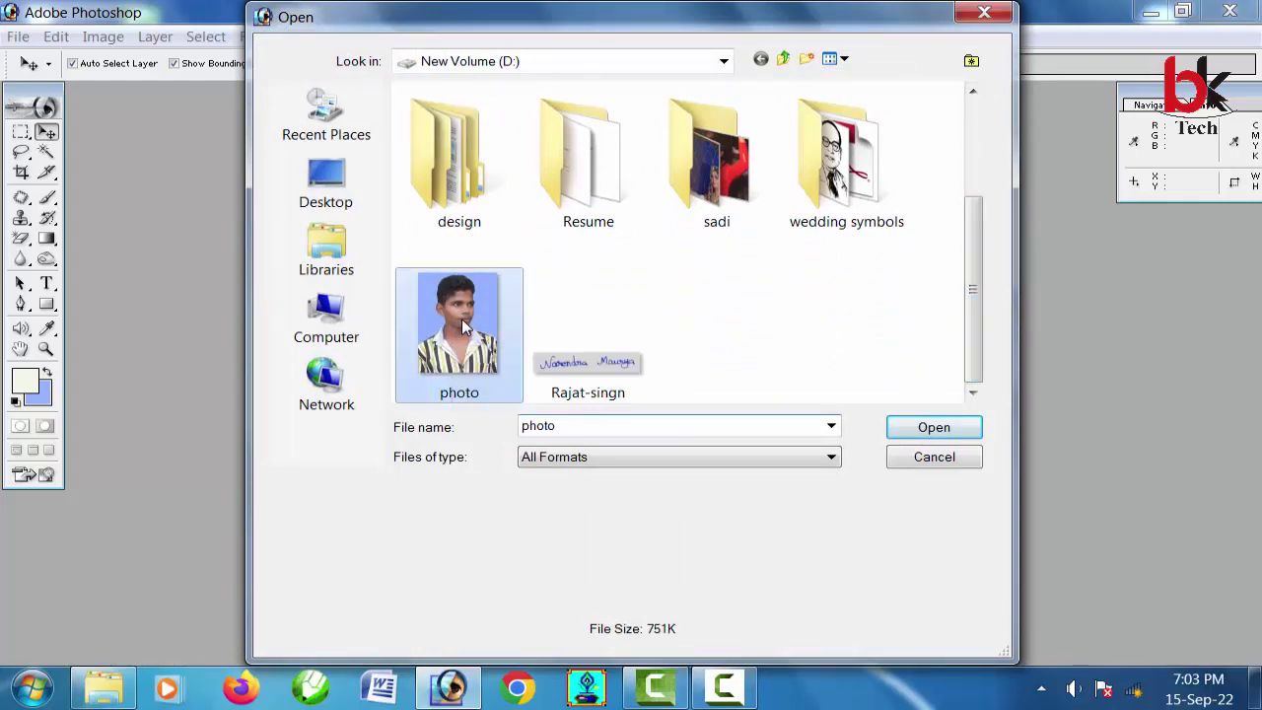
left_click(535, 652)
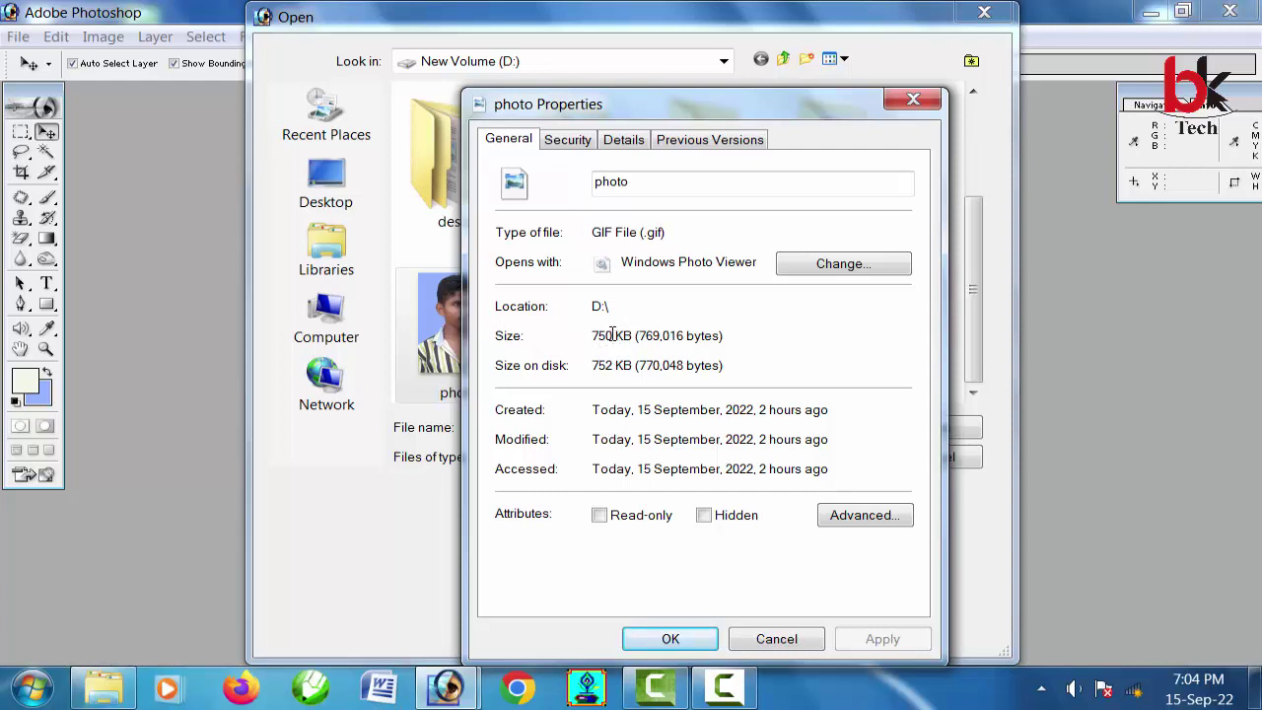
left_click(911, 101)
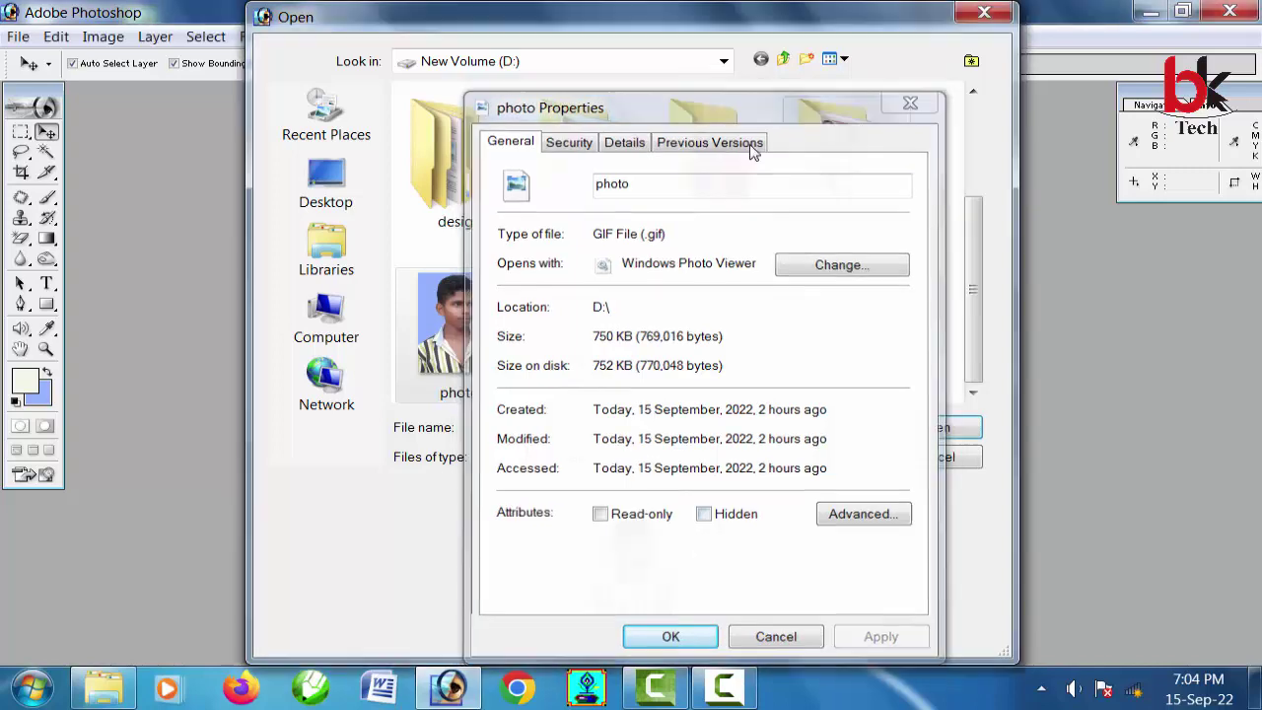
left_click(935, 427)
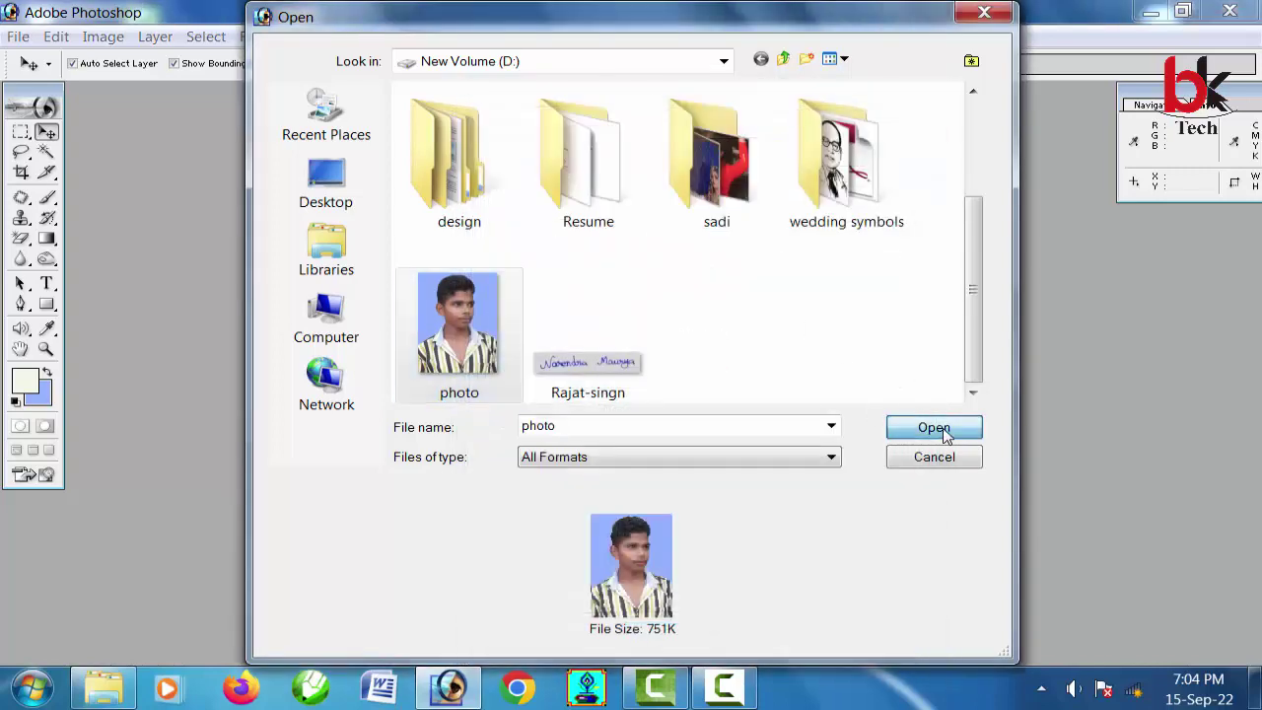
left_click(438, 103)
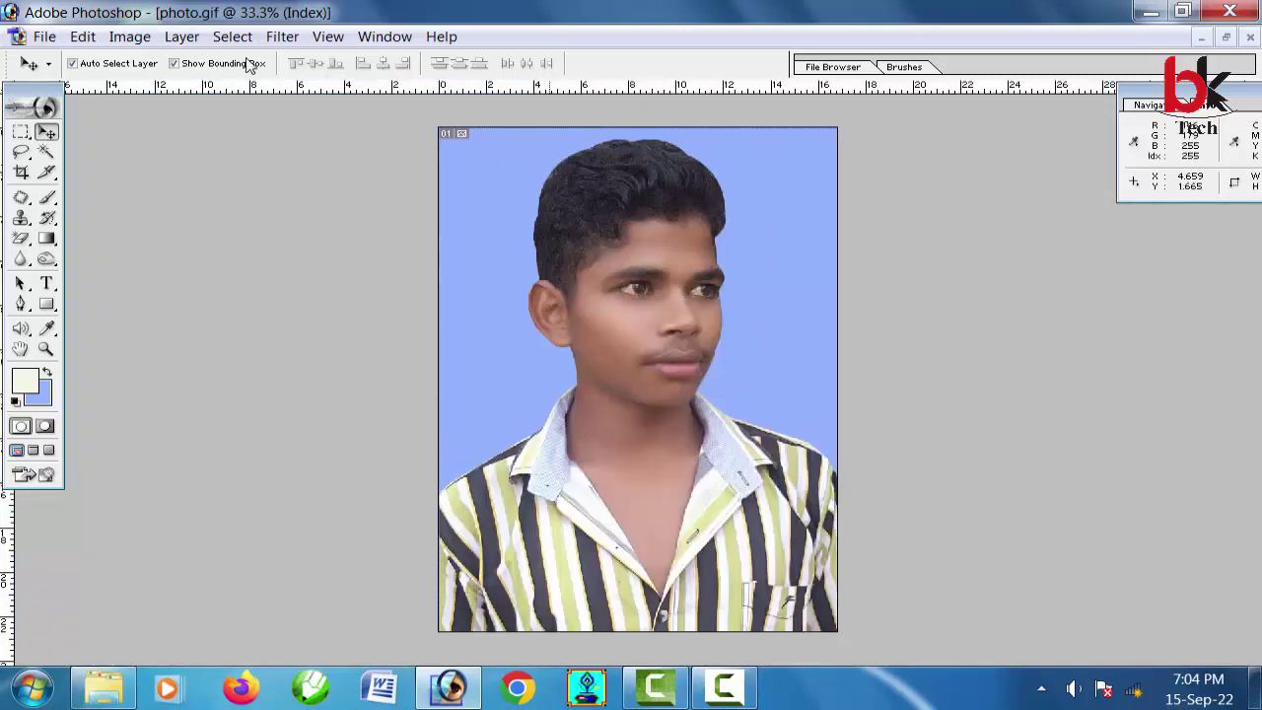
In Save for Web's Image Size settings, set the photo width to 500 pixels (500 × 675).
left_click(45, 38)
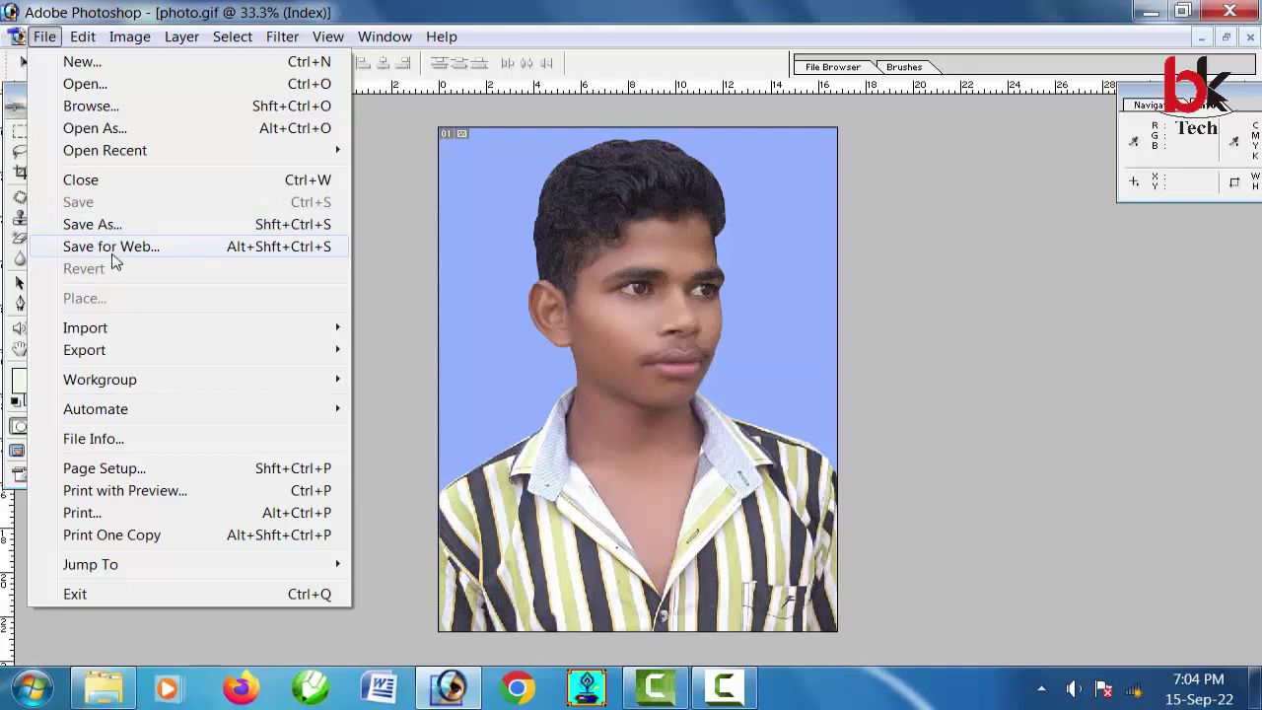
left_click(117, 255)
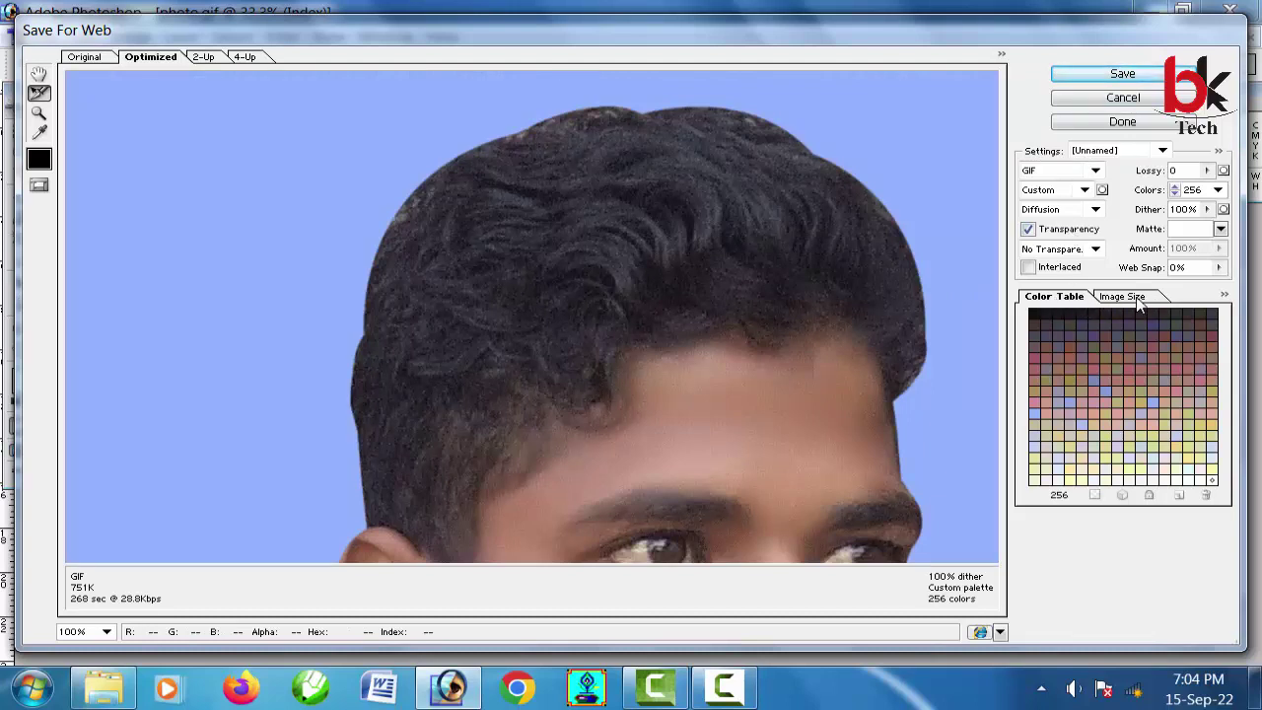
left_click(1139, 301)
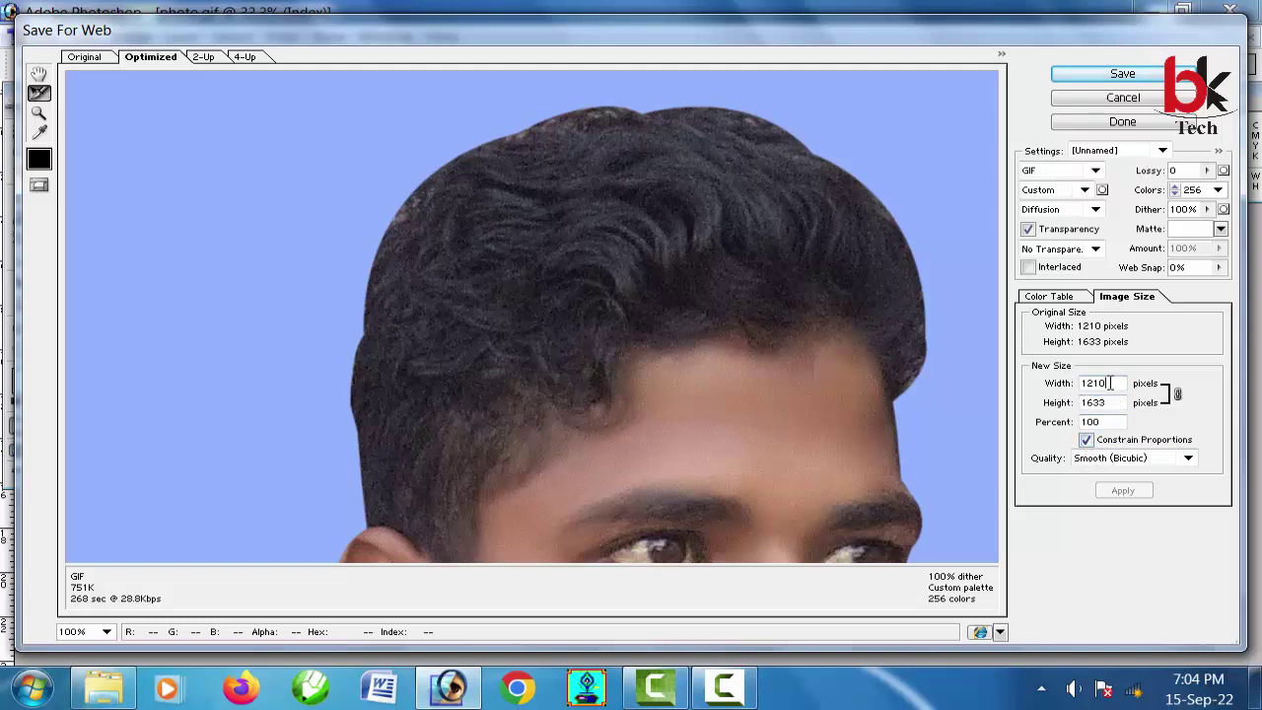
left_click_drag(1110, 383, 1081, 384)
type("500")
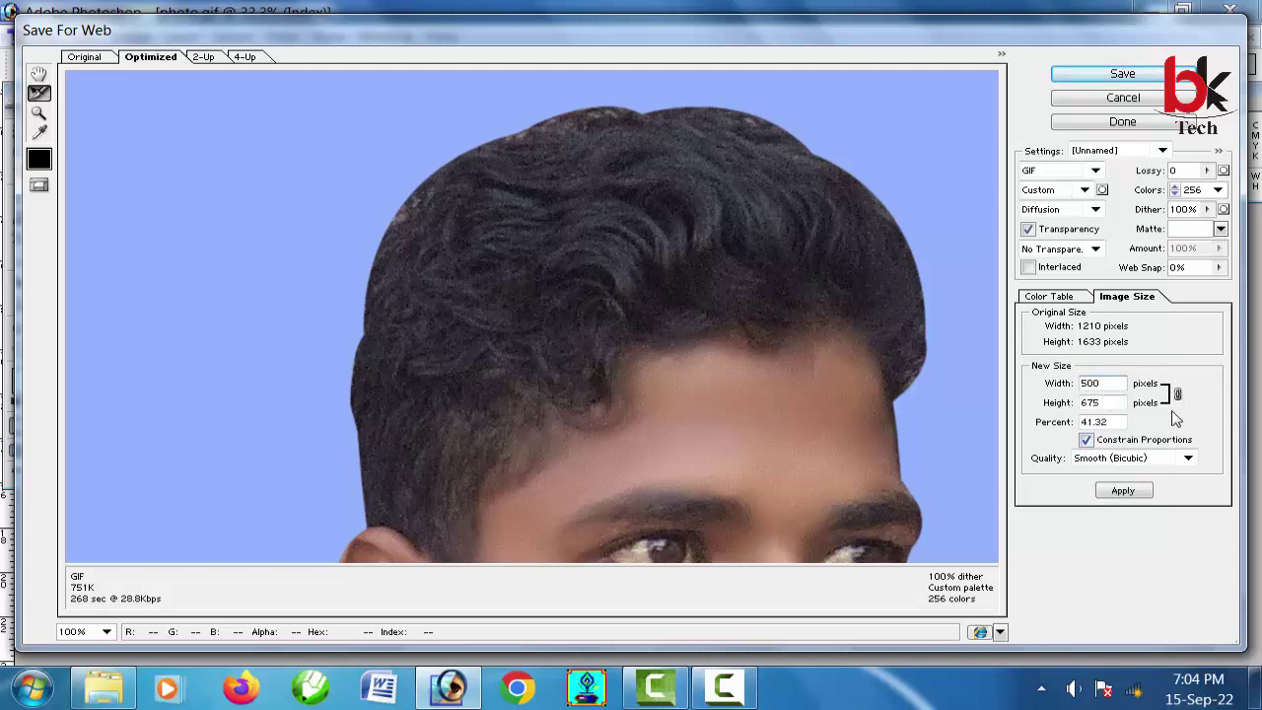
Try widths 500, 350 and 150, then settle on 170 × 229 pixels for about 20K.
left_click(1134, 500)
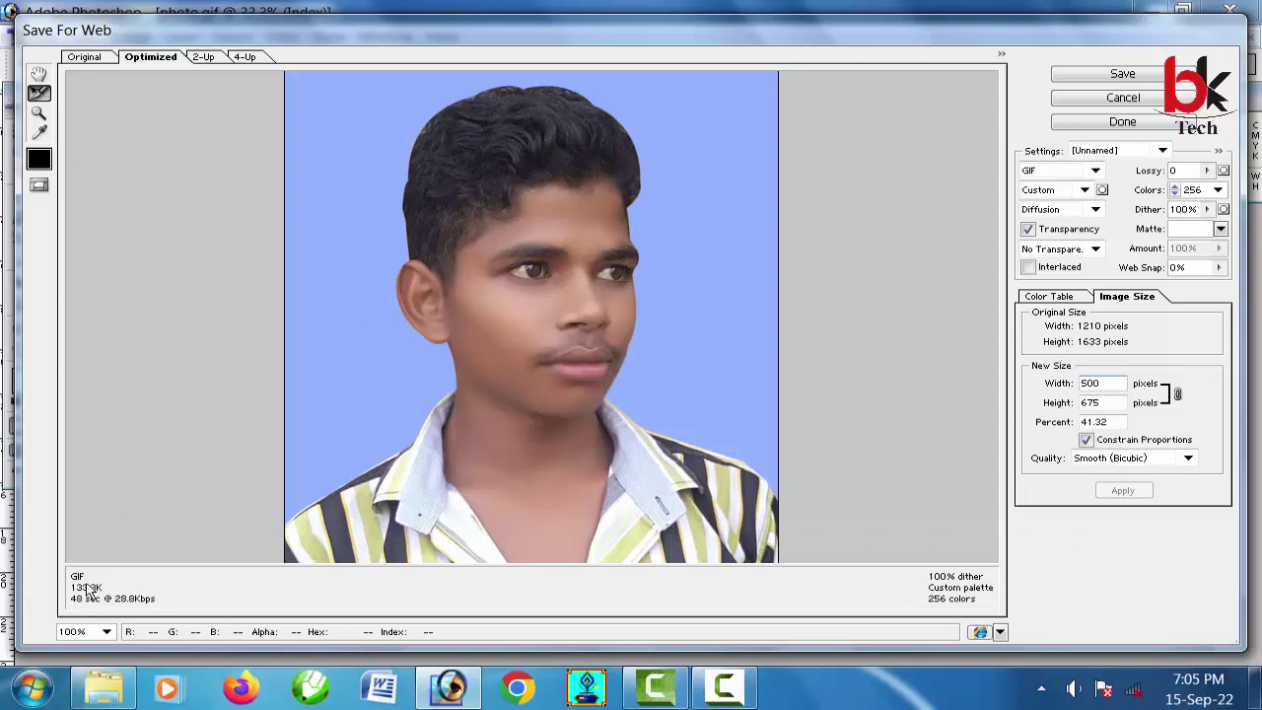
double_click(1089, 382)
type("350")
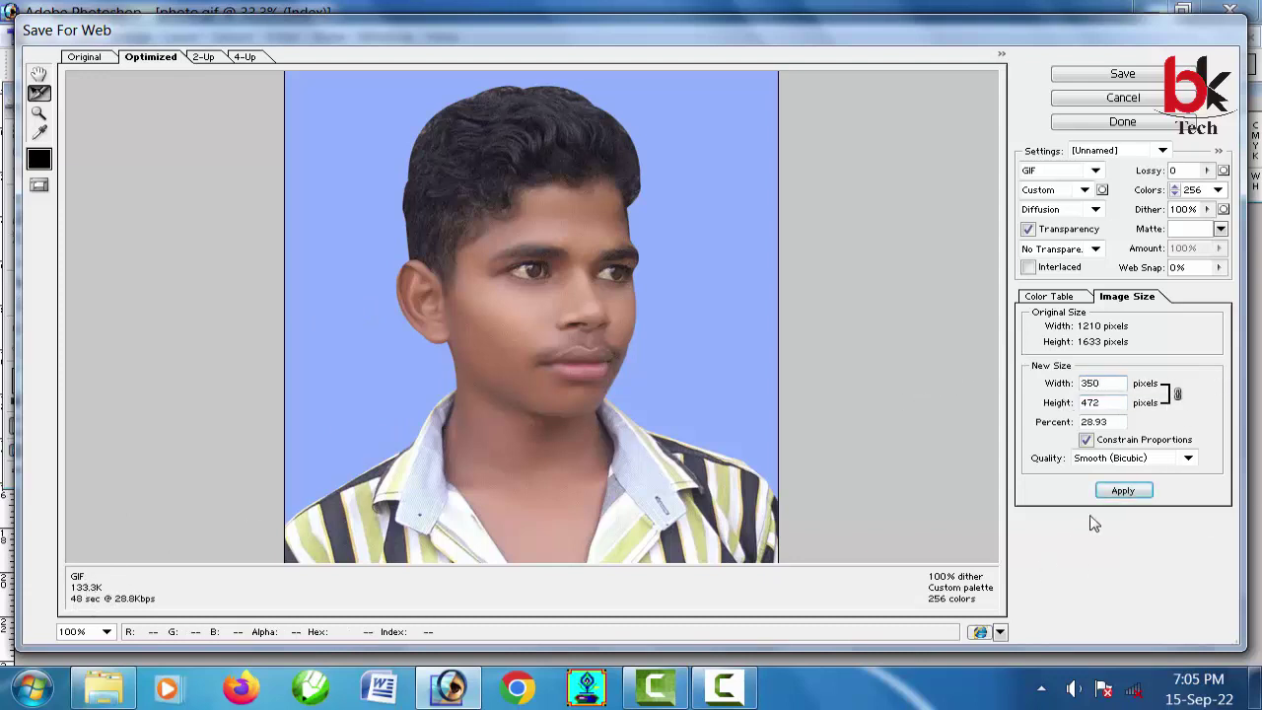
left_click(1126, 492)
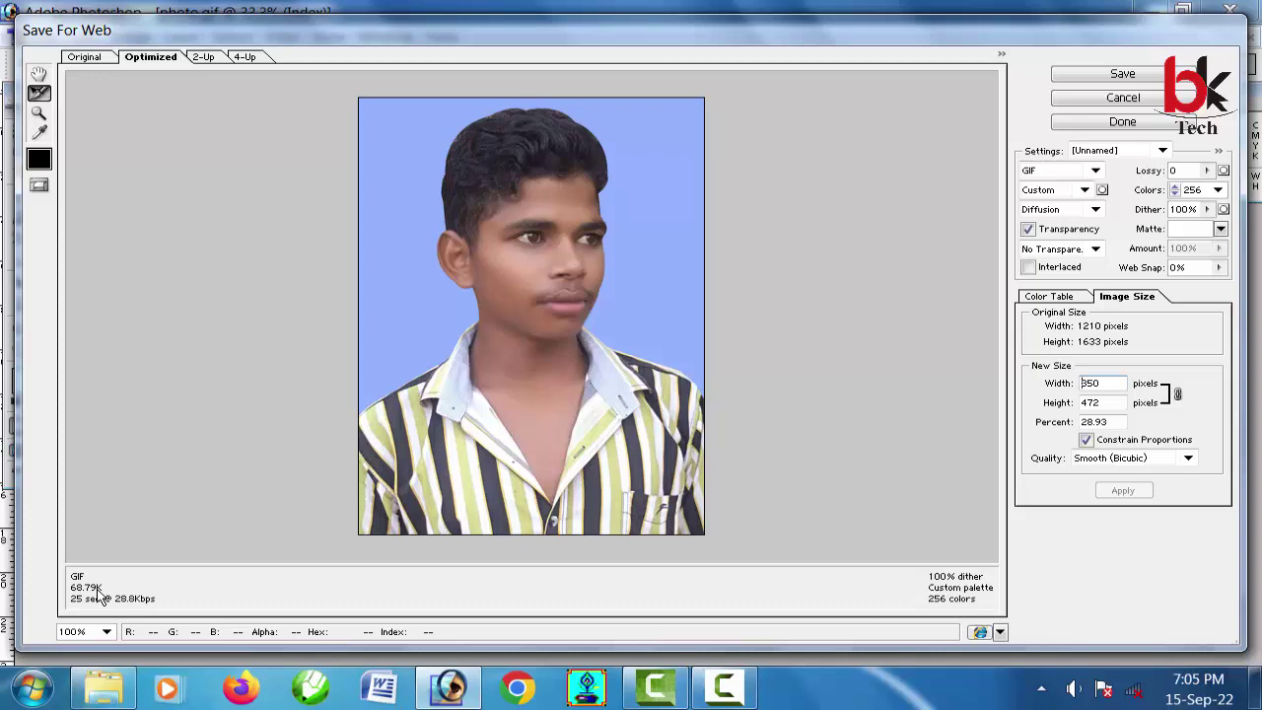
left_click_drag(1100, 382, 1011, 397)
type("1")
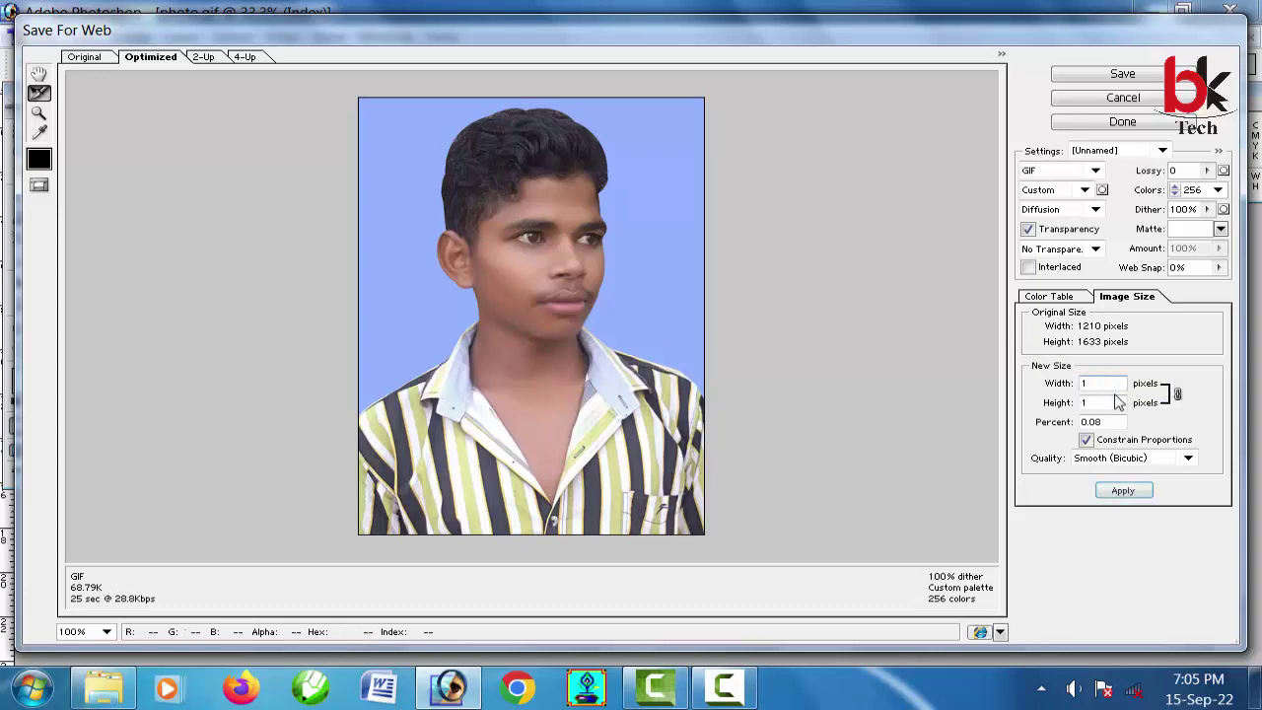
type("50")
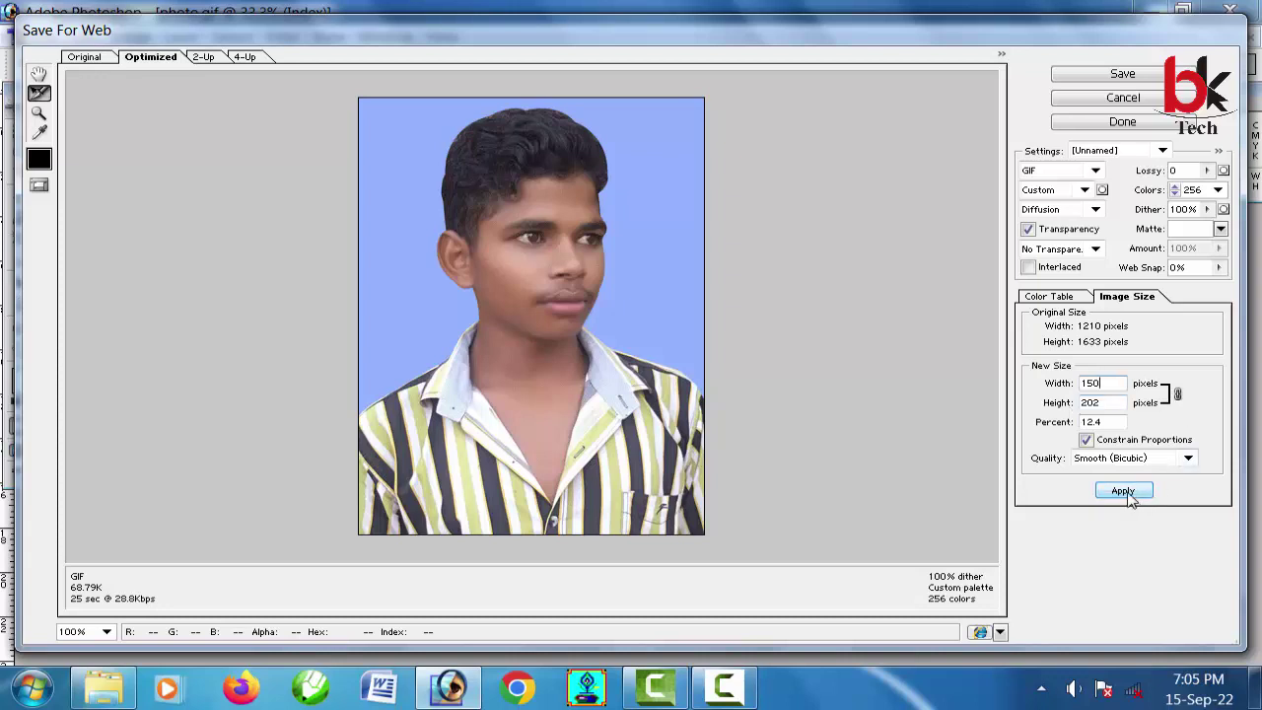
left_click(1125, 491)
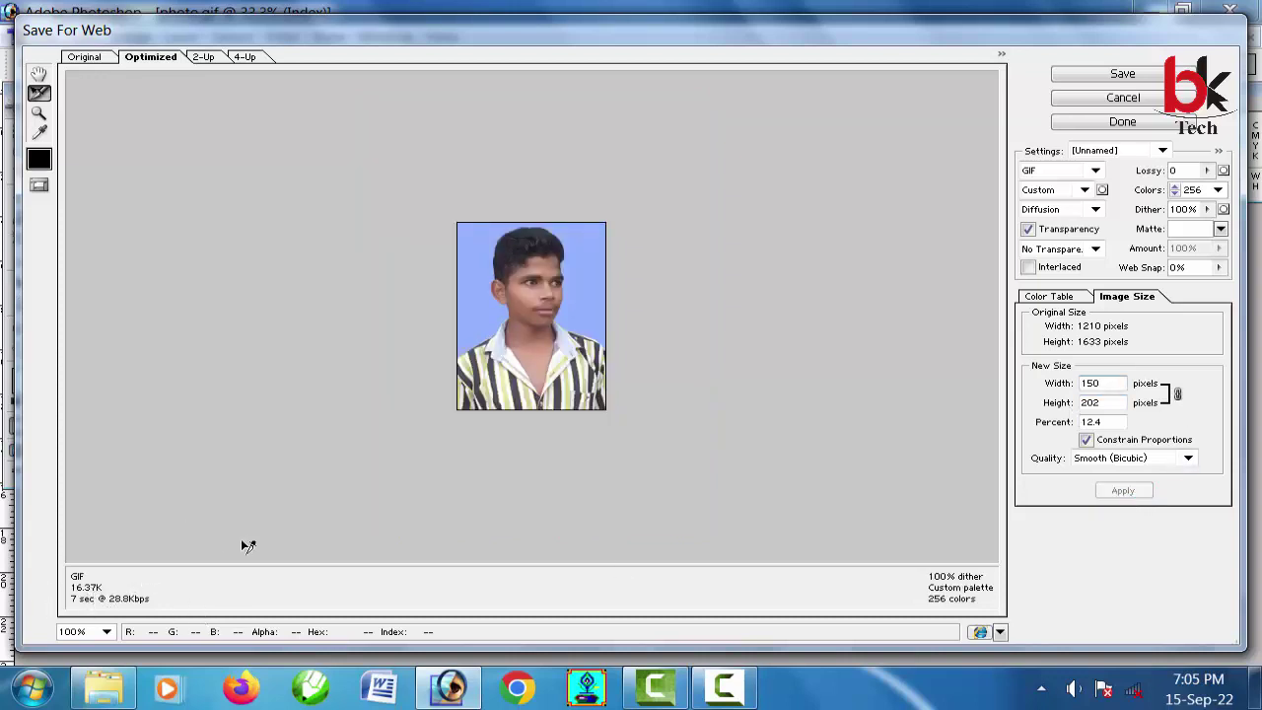
left_click_drag(1105, 383, 1067, 383)
type("1")
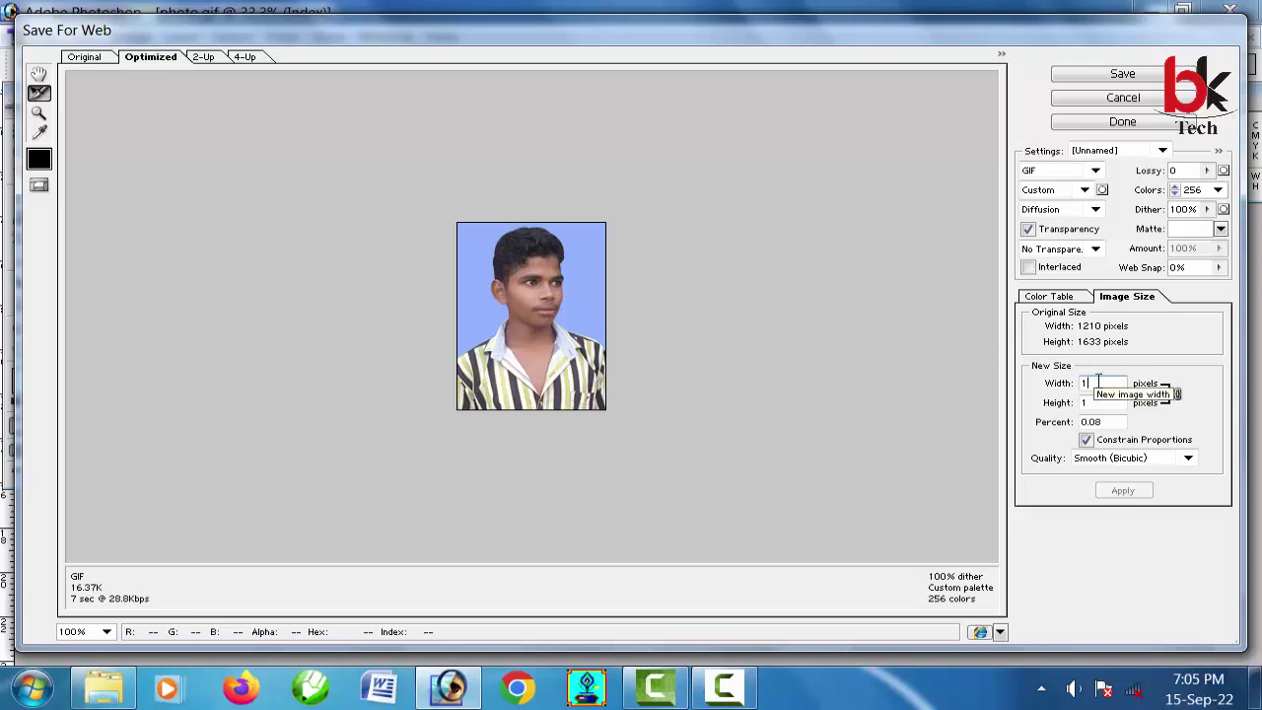
type("70")
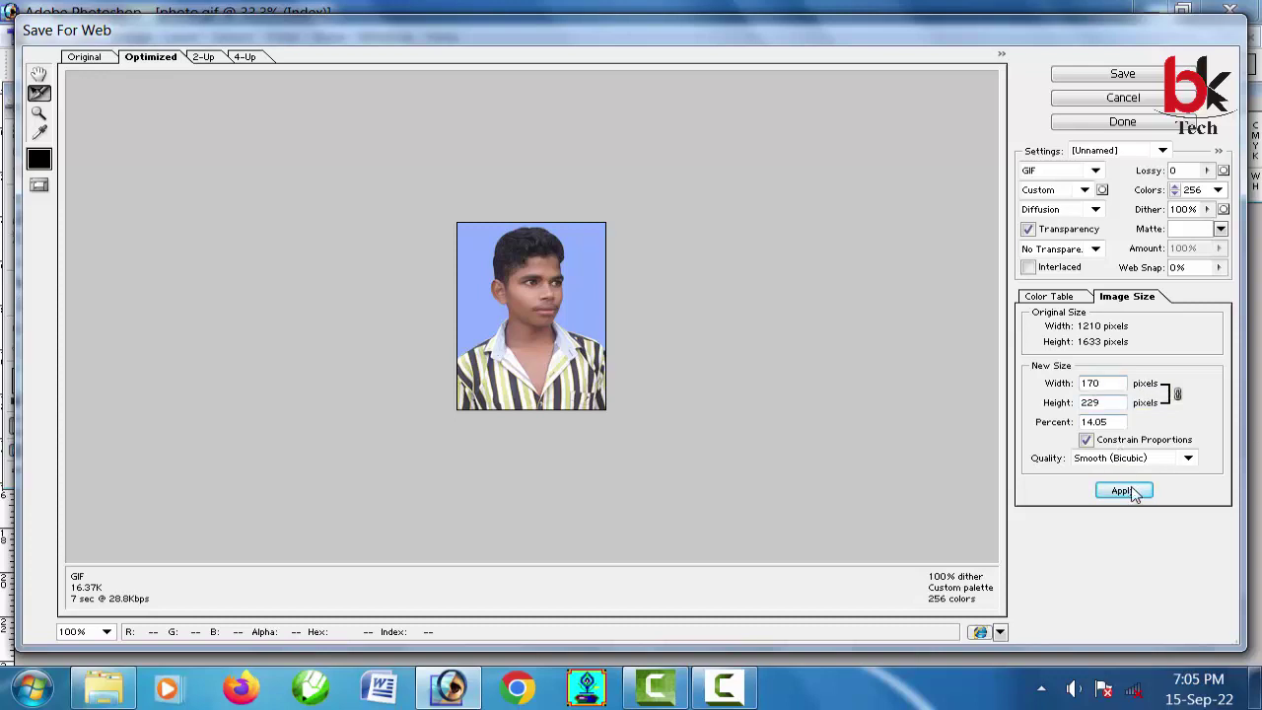
left_click(1123, 491)
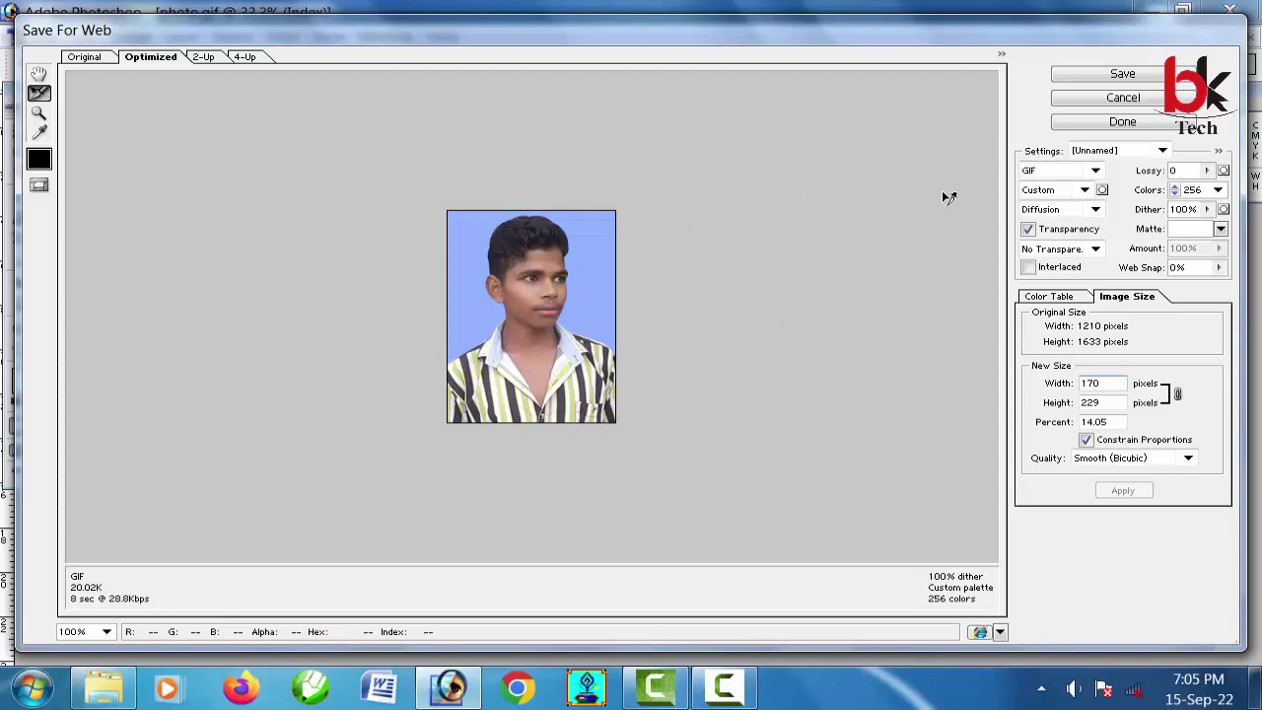
Save the optimized photo to the Desktop as the GIF '20kb photo'.
left_click(1123, 75)
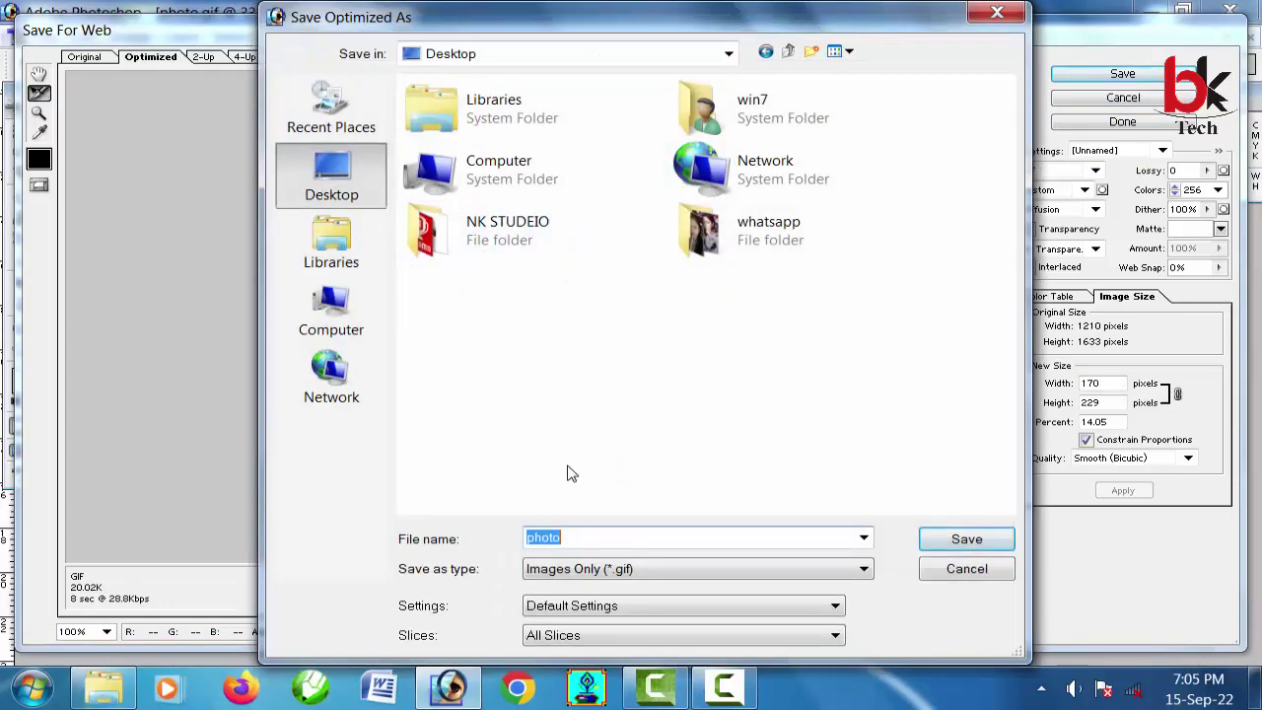
left_click(572, 538)
left_click_drag(583, 537, 507, 538)
type("2")
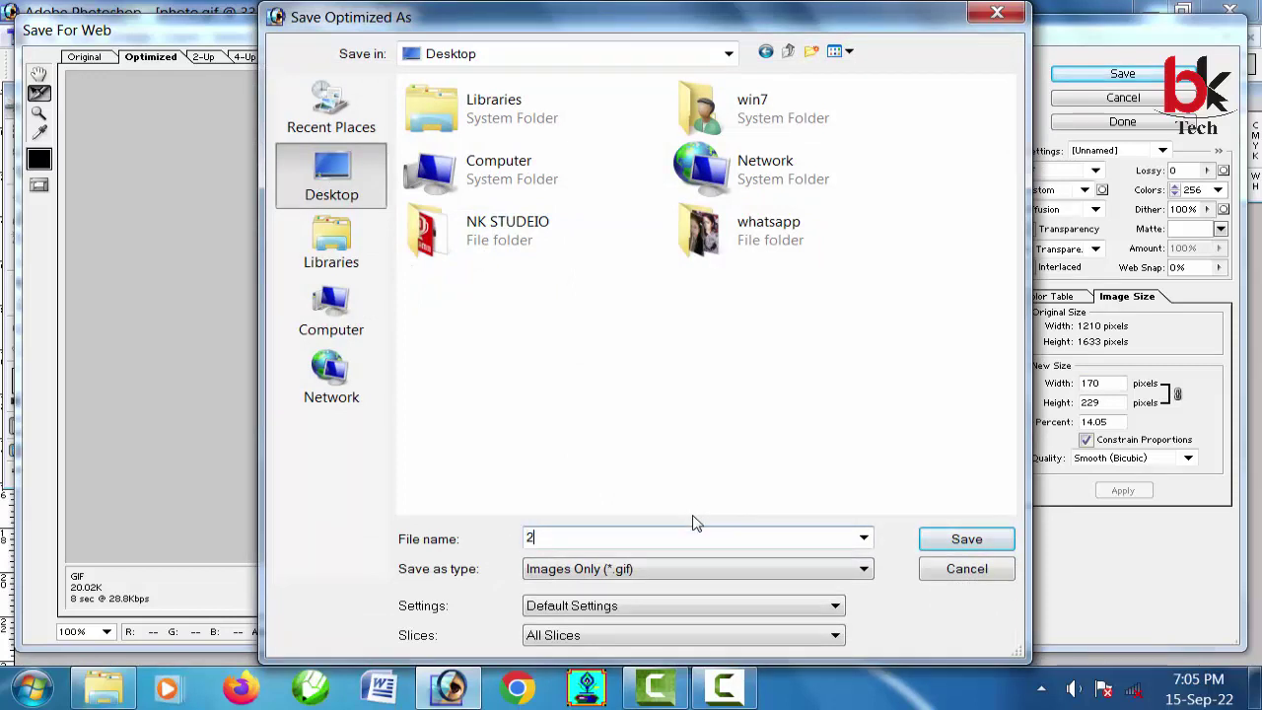
type("0kb pho")
type("to")
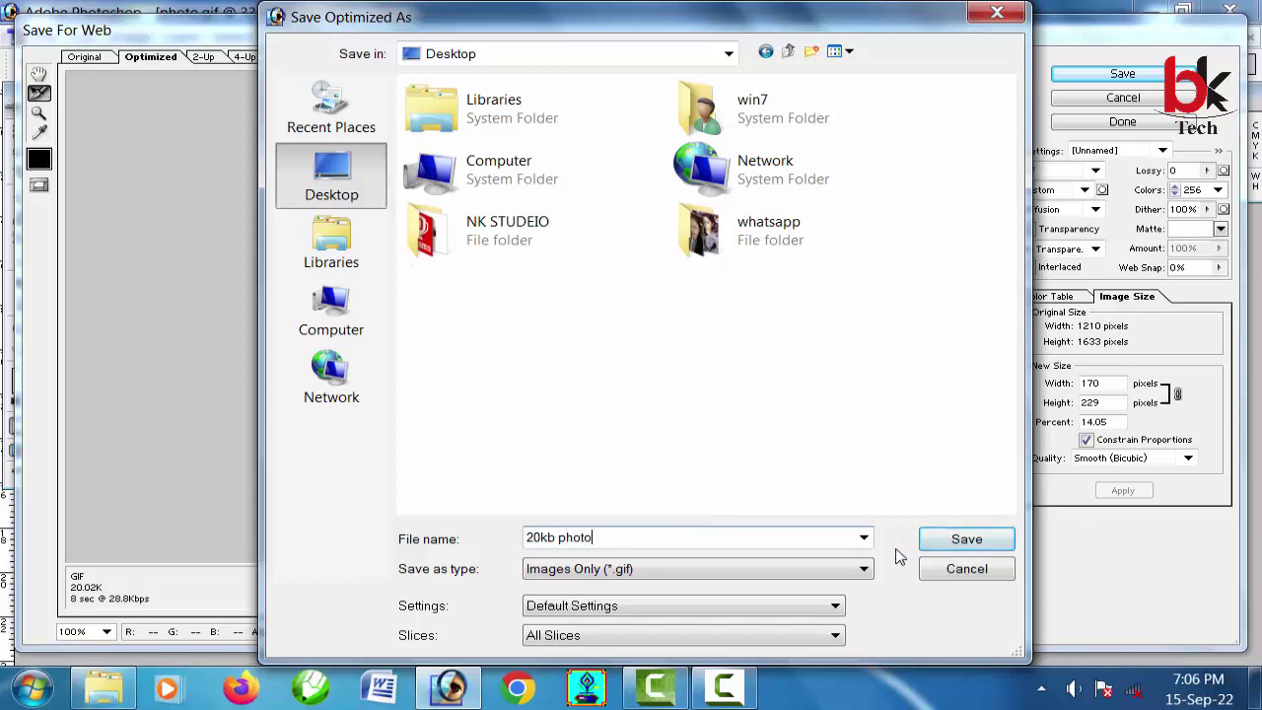
left_click(966, 545)
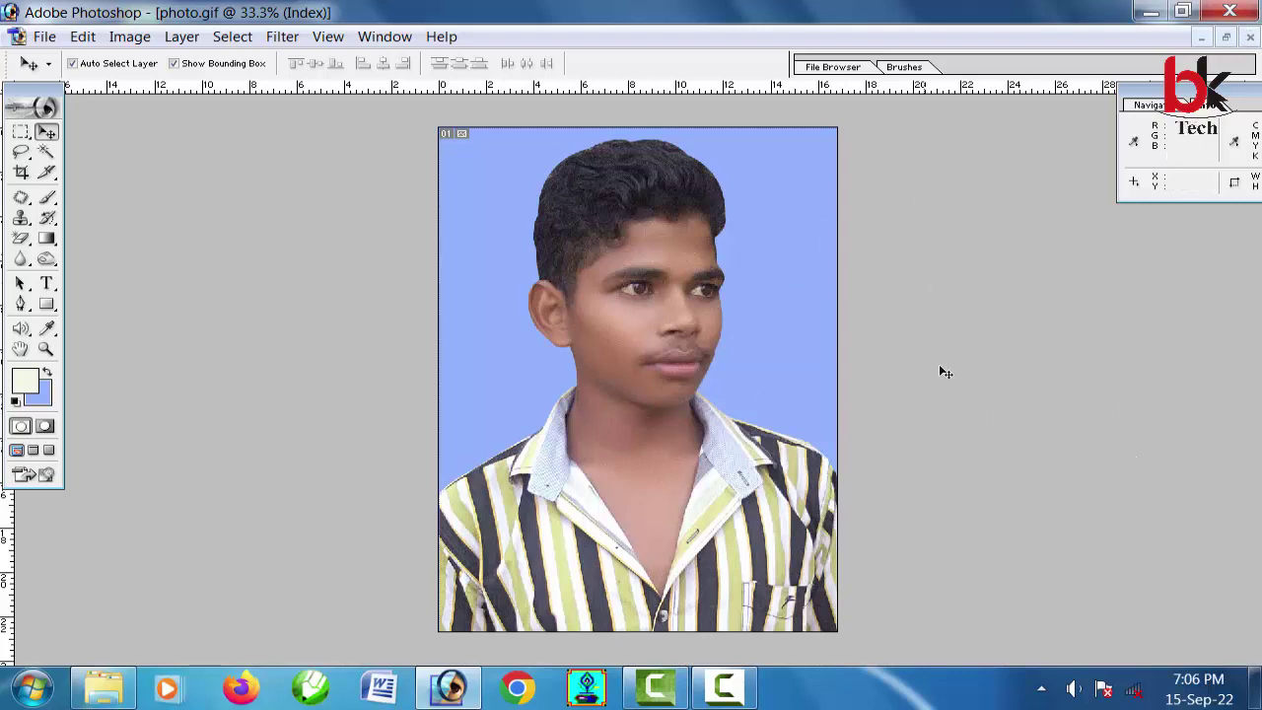
Close photo.gif without saving and browse to the image files on drive D.
left_click(1249, 37)
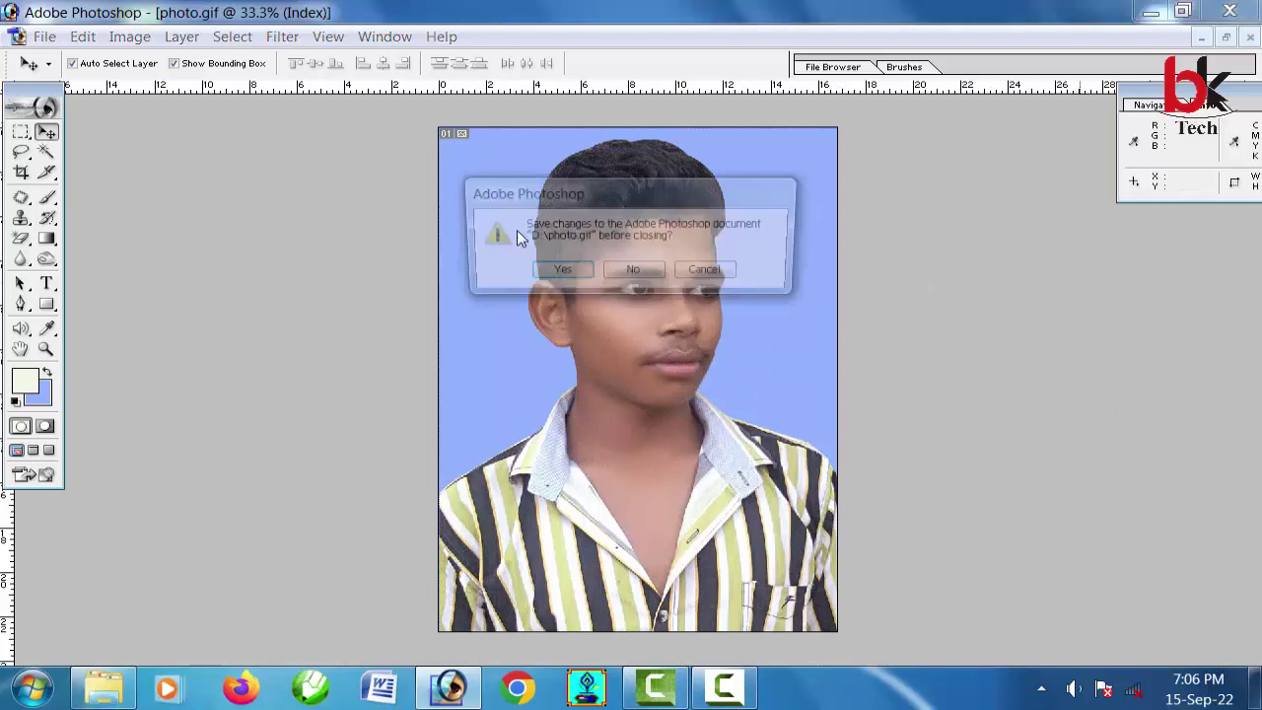
left_click(637, 275)
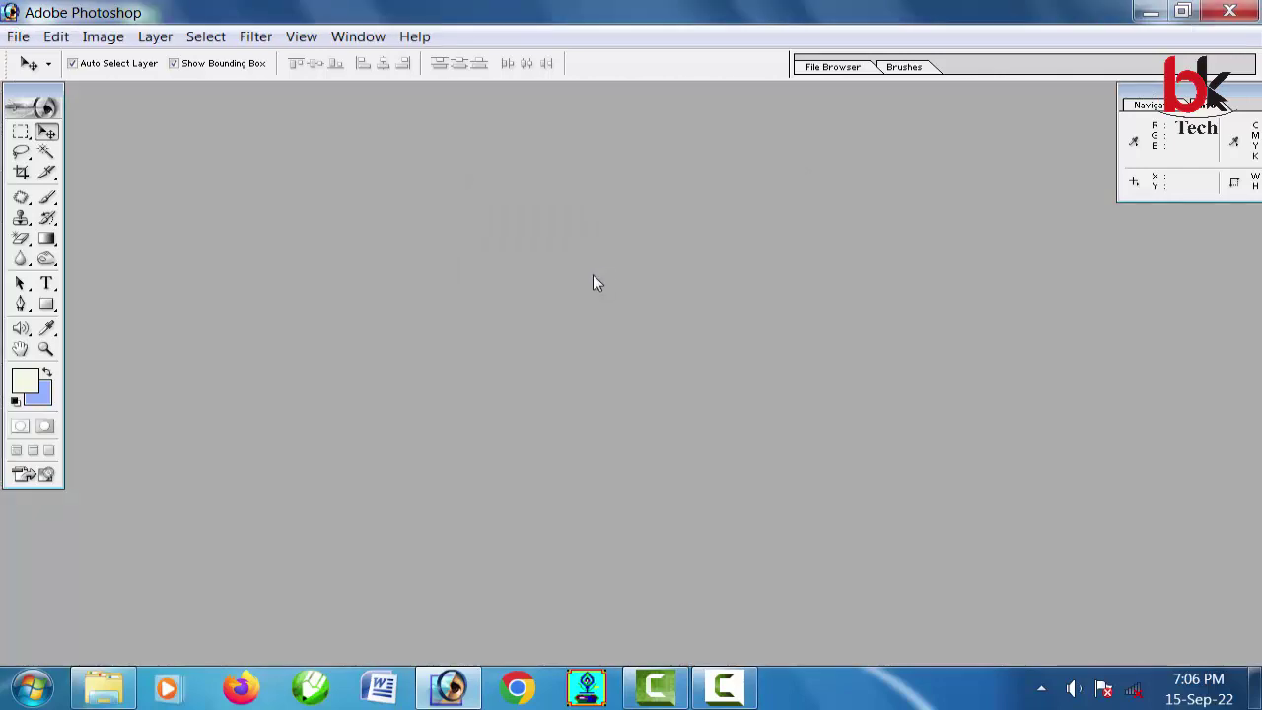
left_click(19, 36)
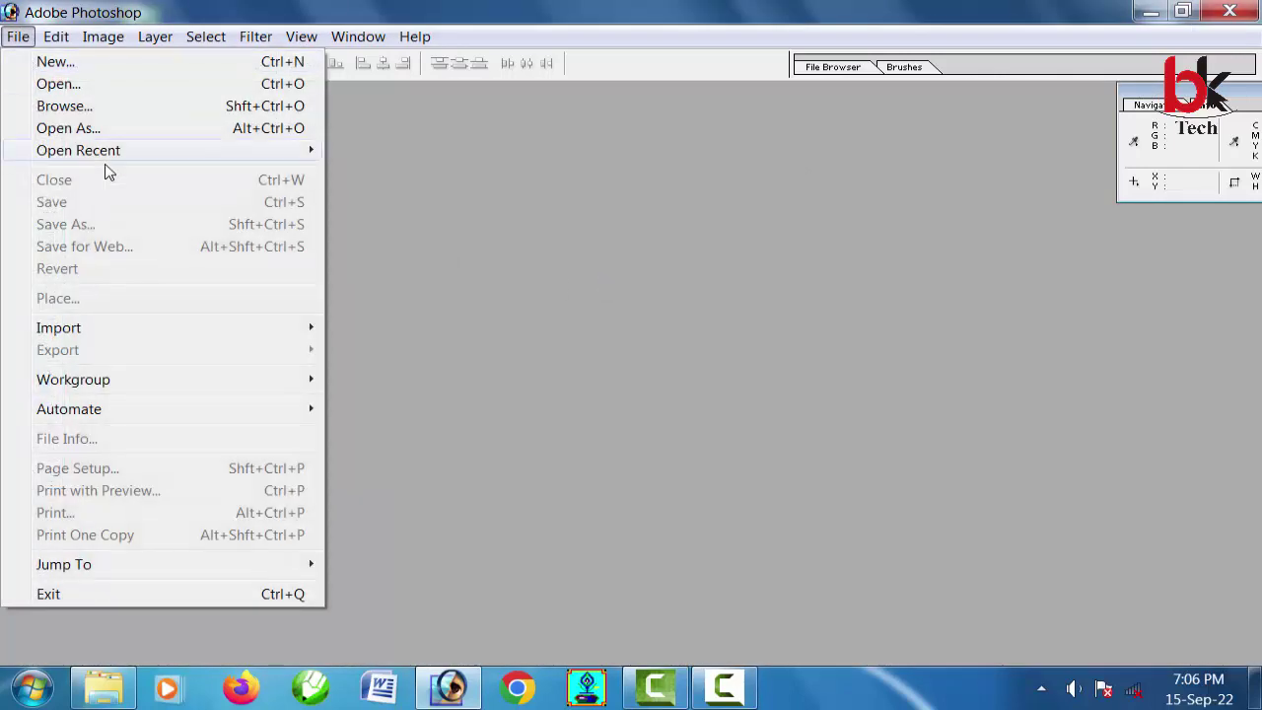
left_click(56, 87)
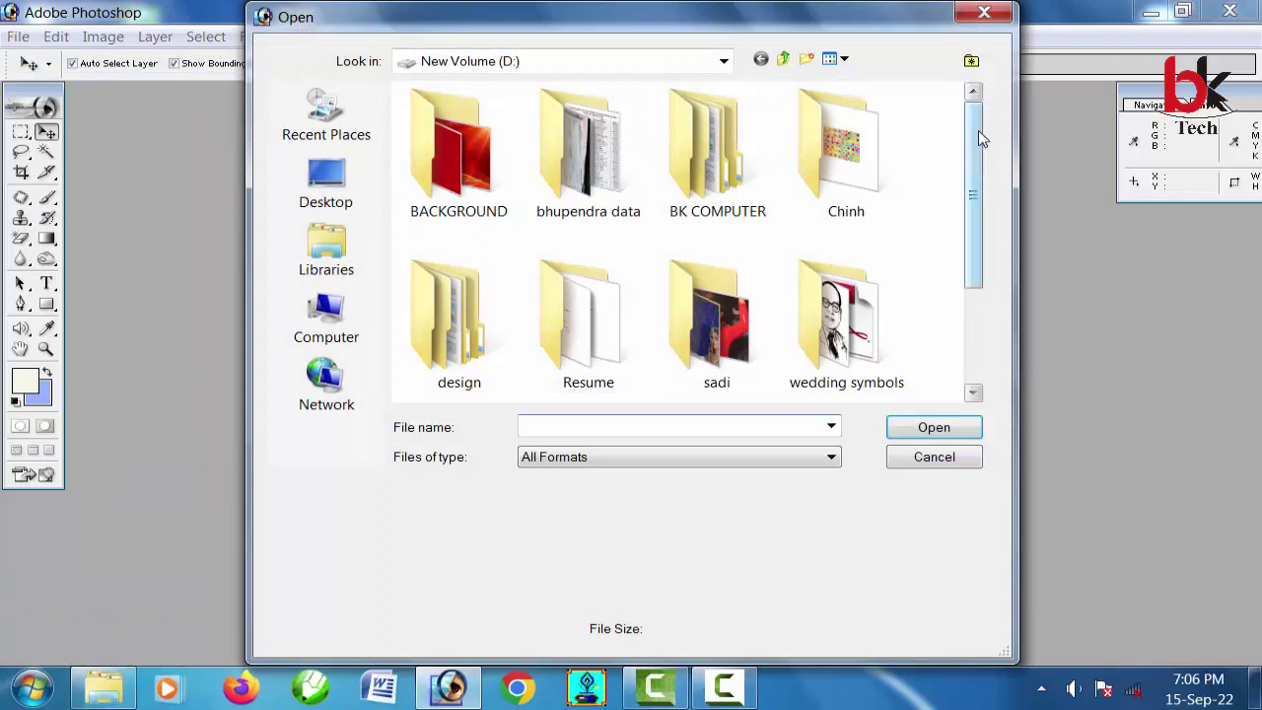
left_click_drag(981, 135, 973, 272)
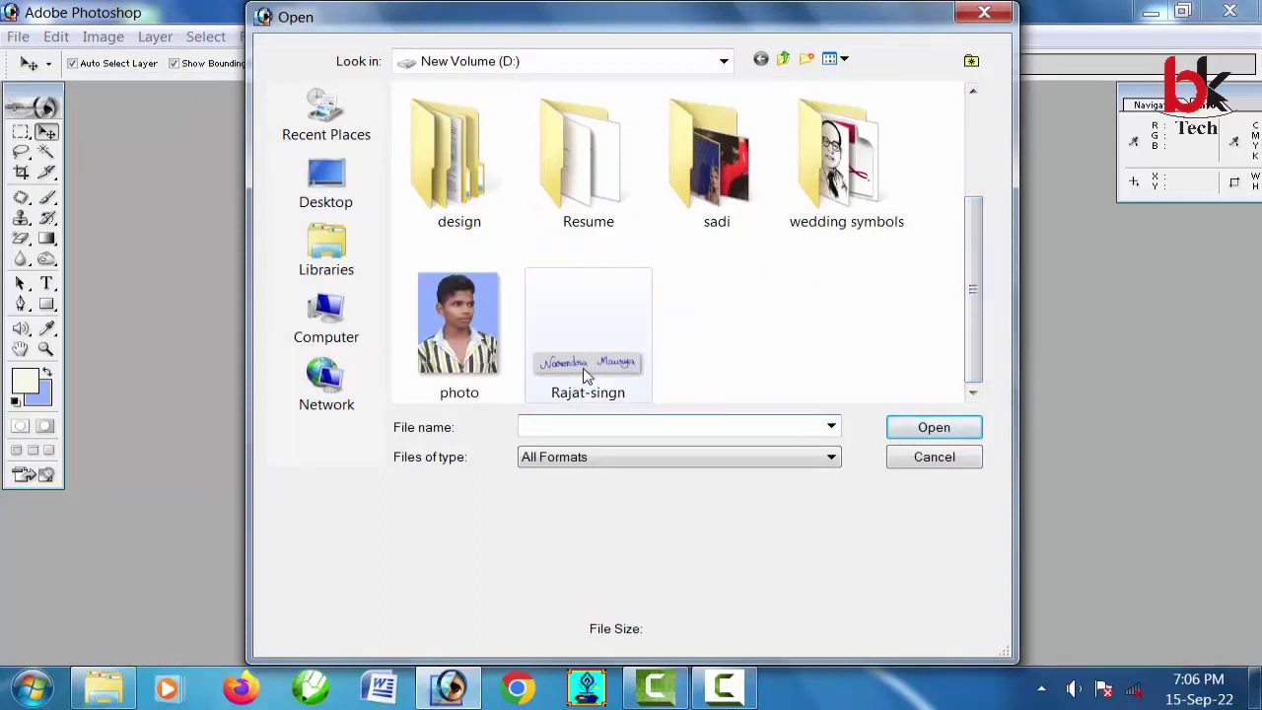
Confirm the signature GIF is 81 KB in Properties, then open it filling the workspace.
left_click(614, 364)
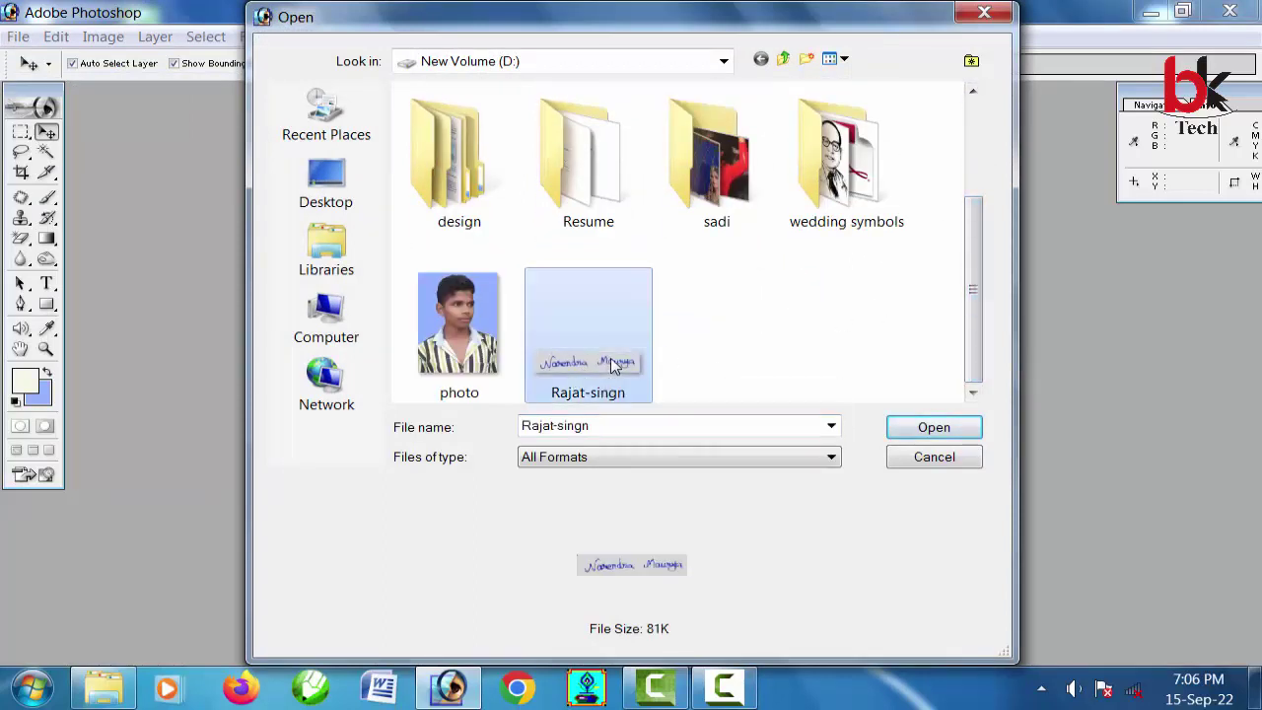
right_click(613, 365)
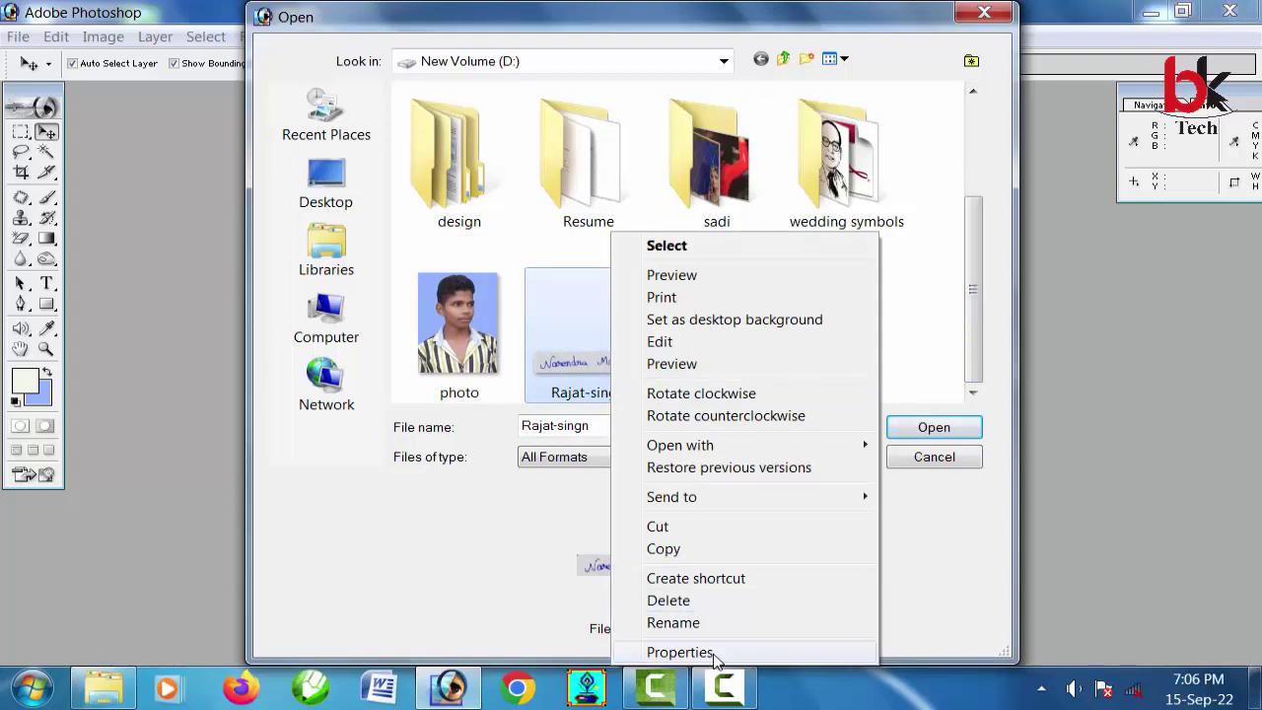
left_click(679, 652)
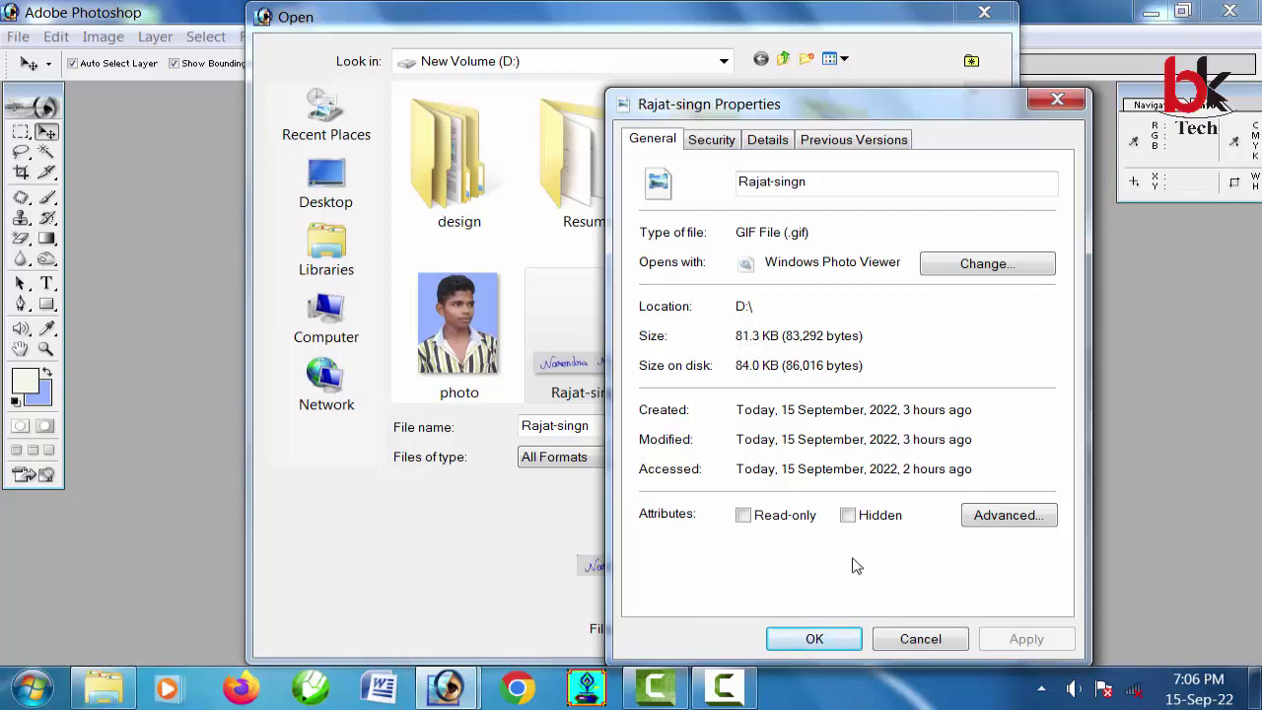
left_click(835, 641)
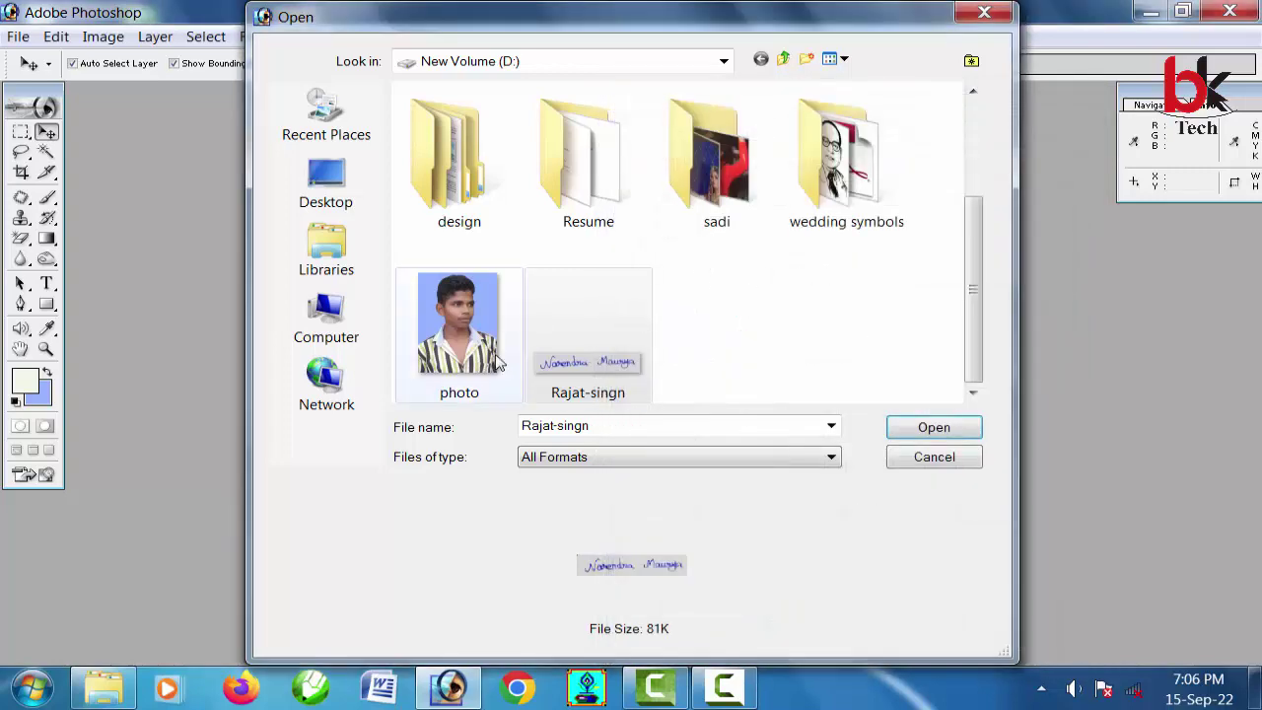
double_click(590, 363)
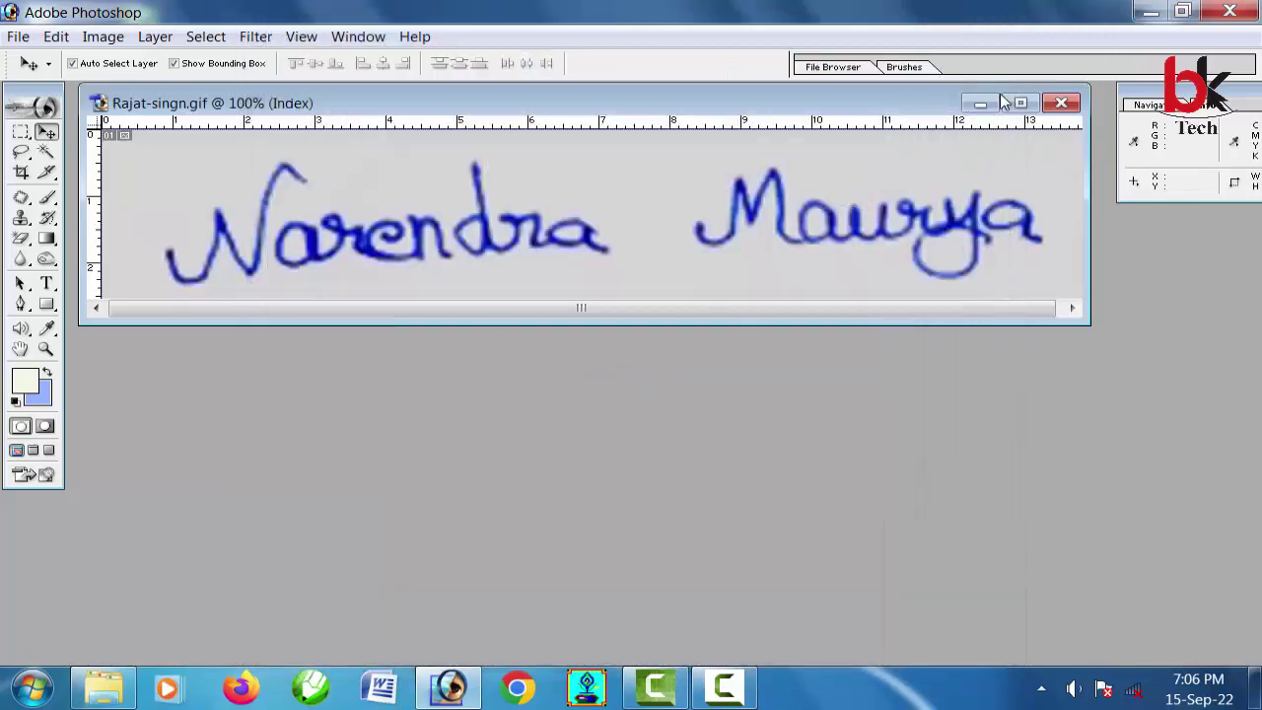
left_click(1021, 102)
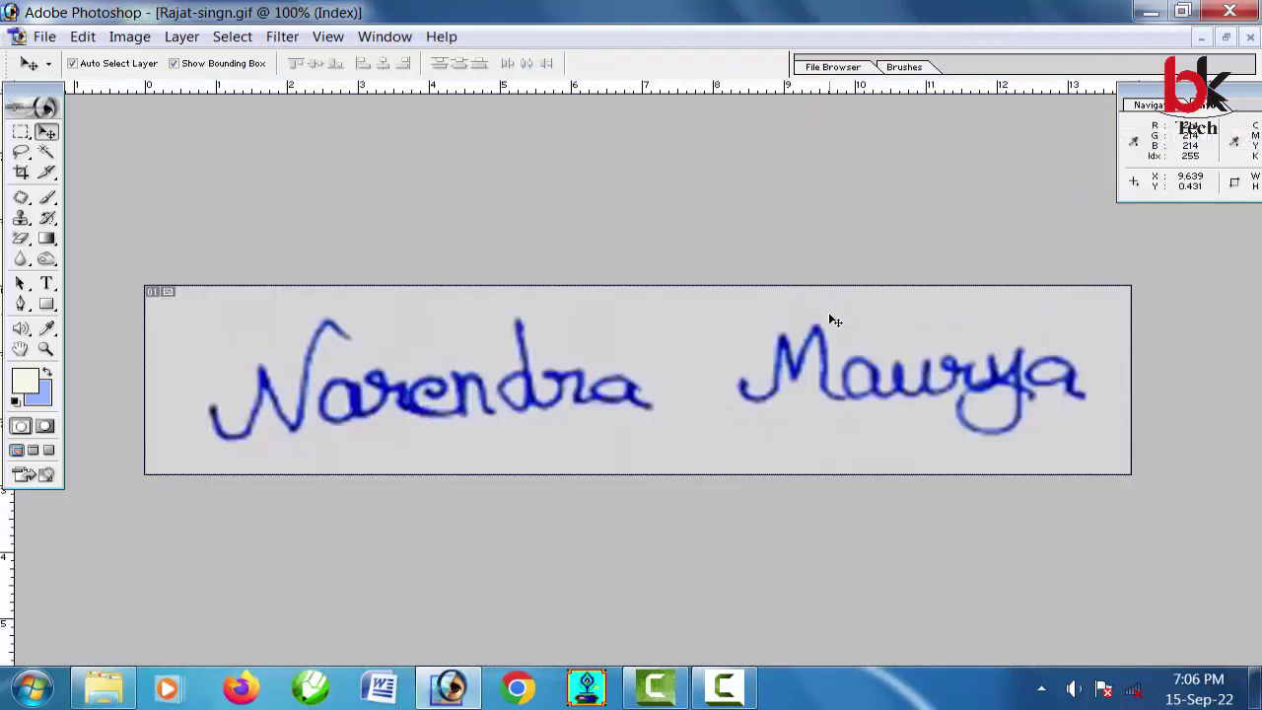
Apply Levels to the signature with white input 230 and midtones 0.70.
key("ctrl+l")
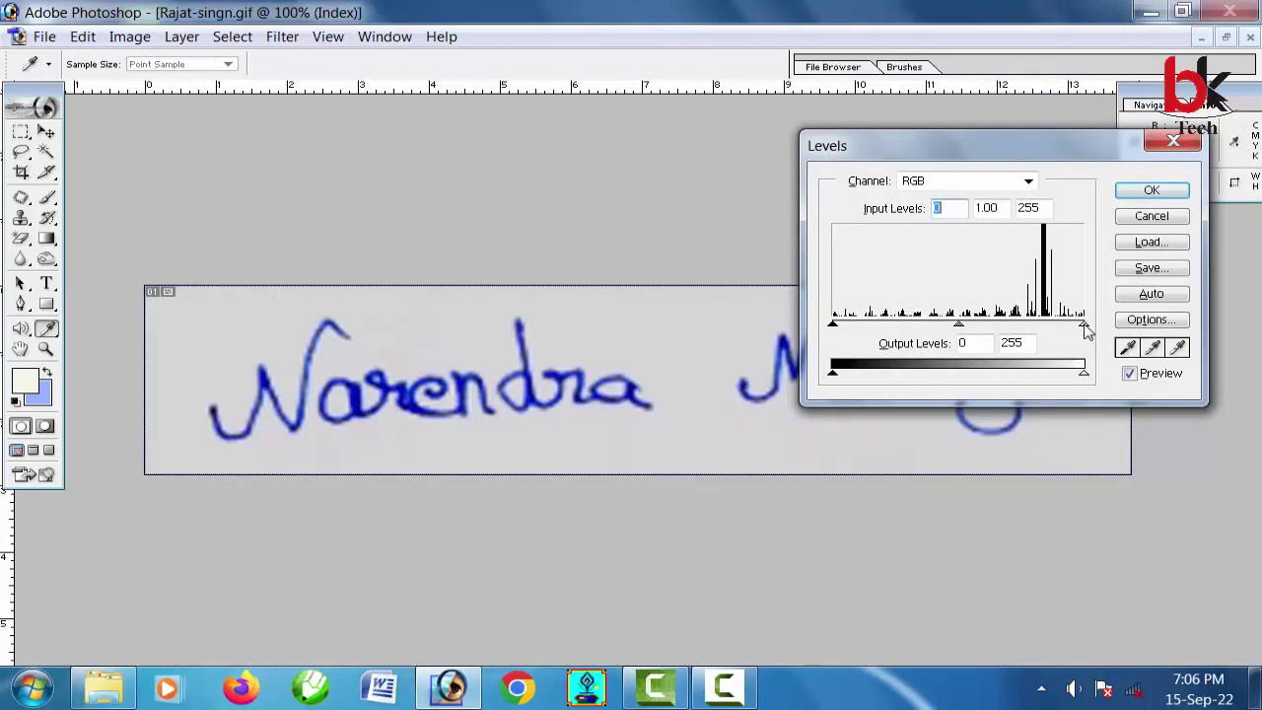
left_click_drag(1085, 326, 1060, 329)
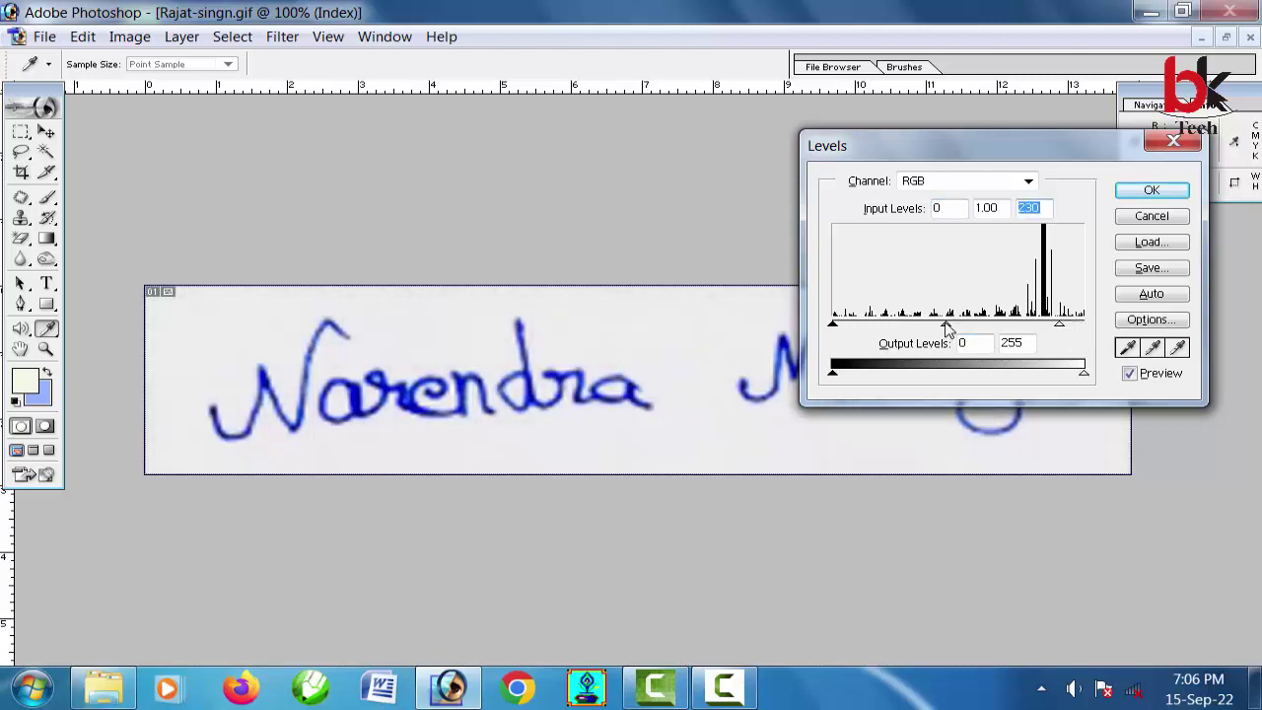
left_click_drag(949, 327, 971, 330)
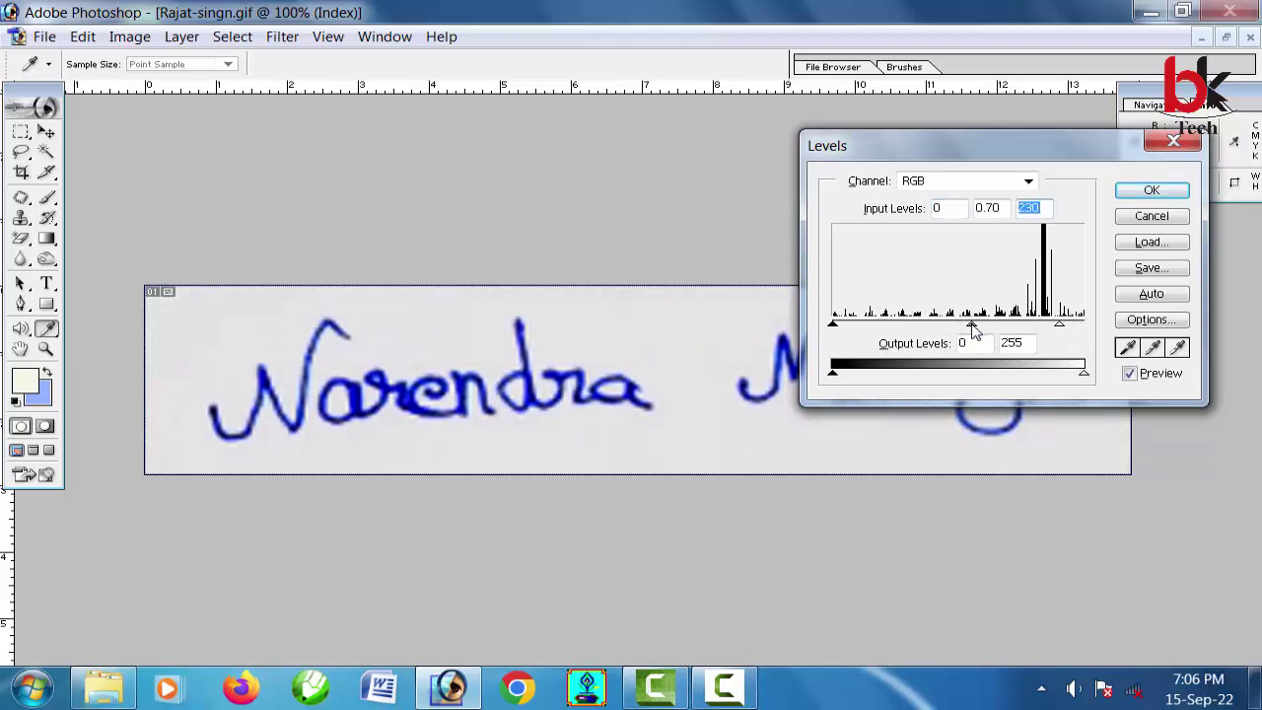
left_click(1150, 190)
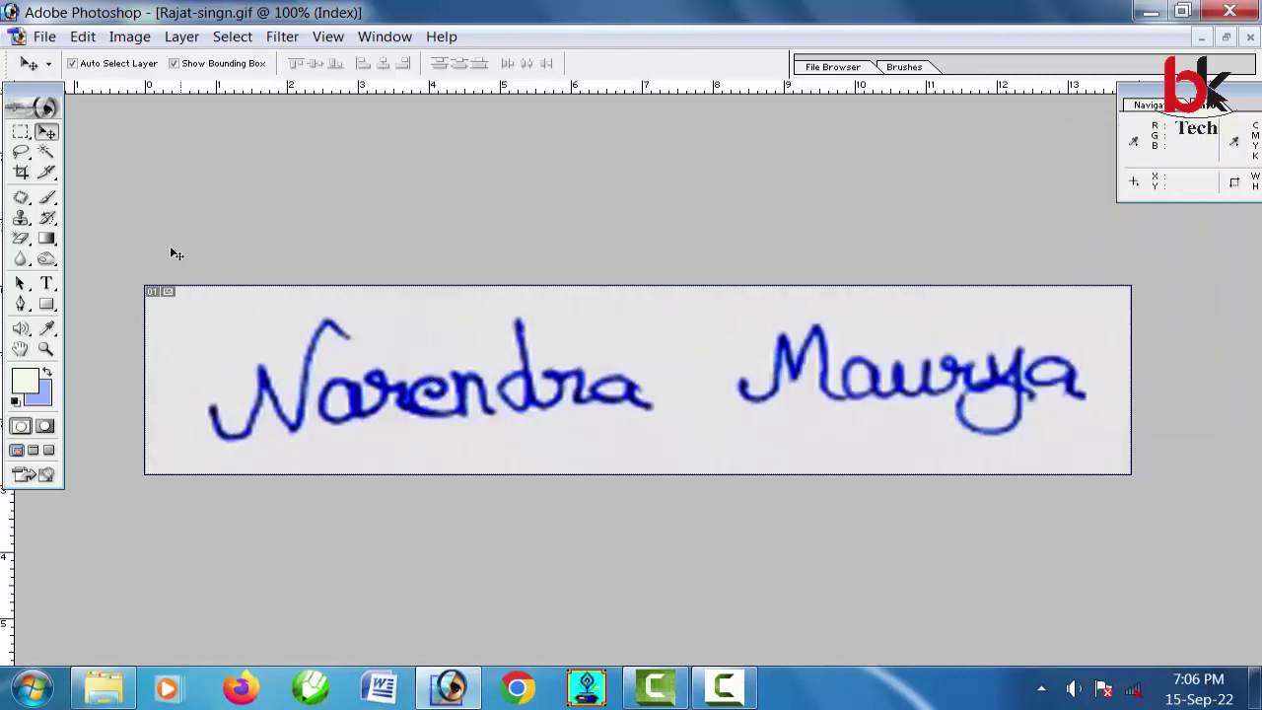
Open Save for Web for the signature and show its 1000 × 204 image size options.
left_click(44, 38)
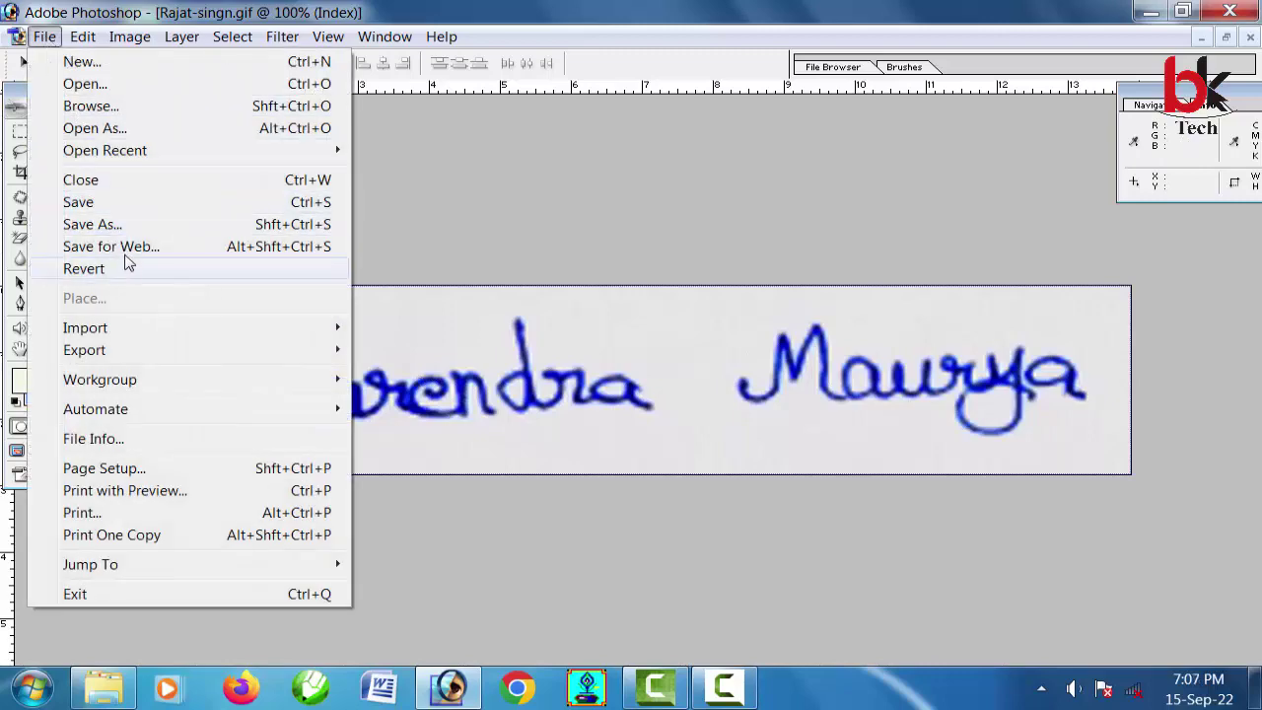
left_click(138, 254)
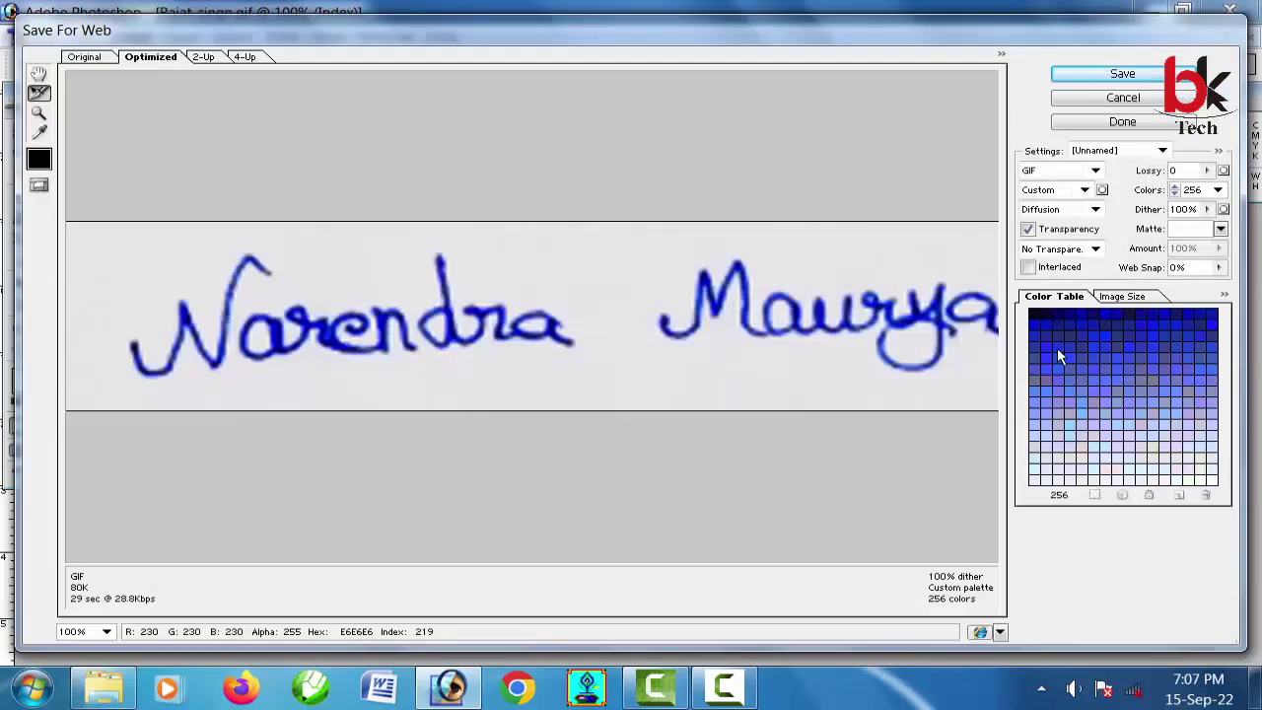
left_click(1132, 298)
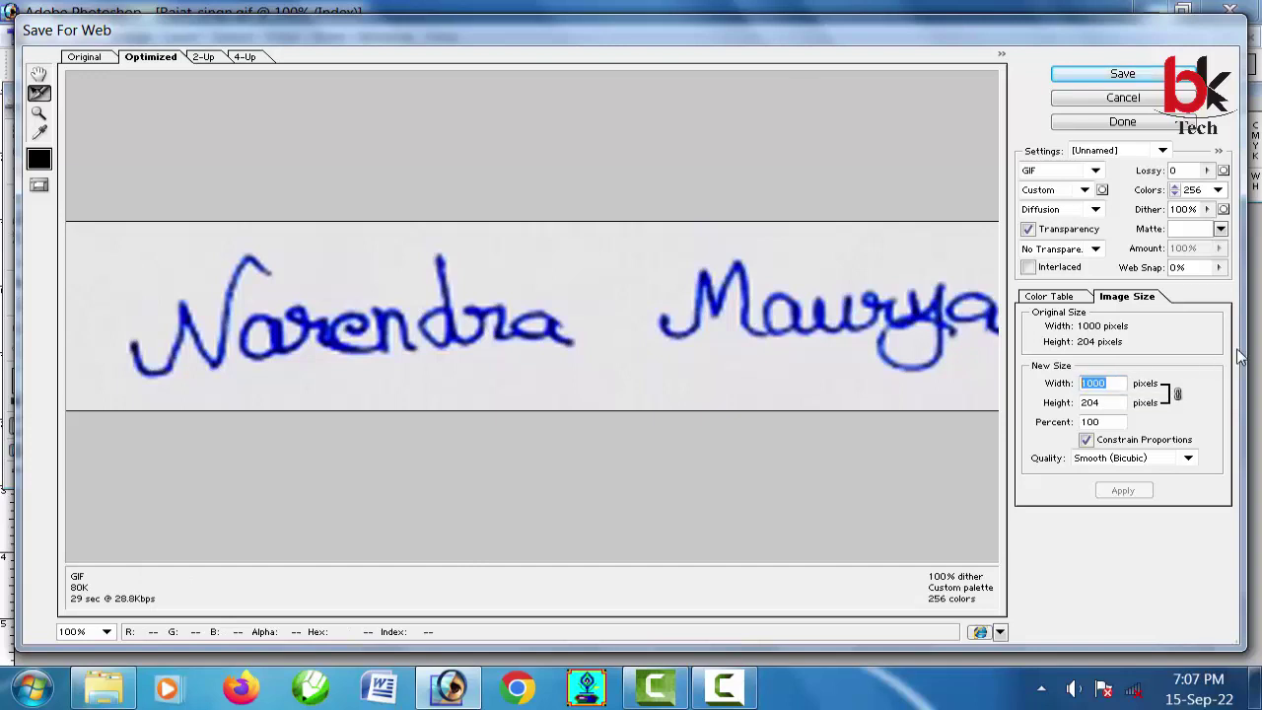
Try widths 500, 400 and 350, then settle on 370 × 75 pixels (about 15.06K).
type("50")
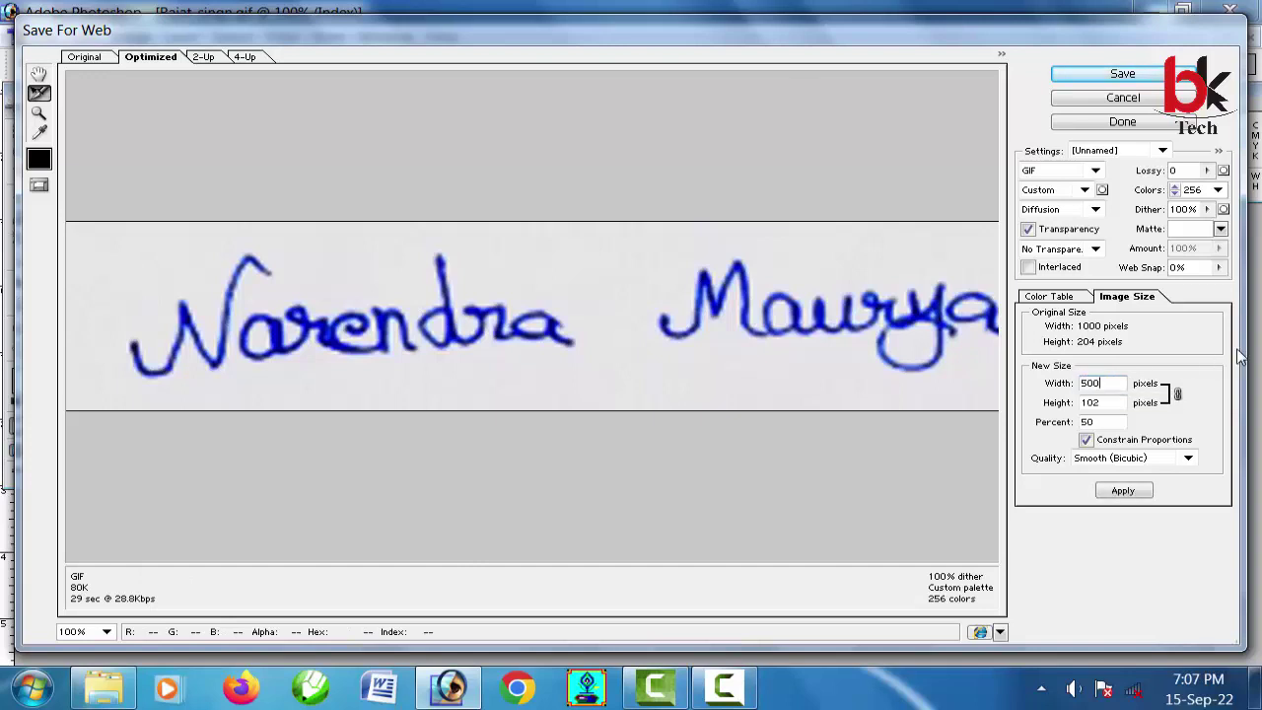
left_click(1124, 490)
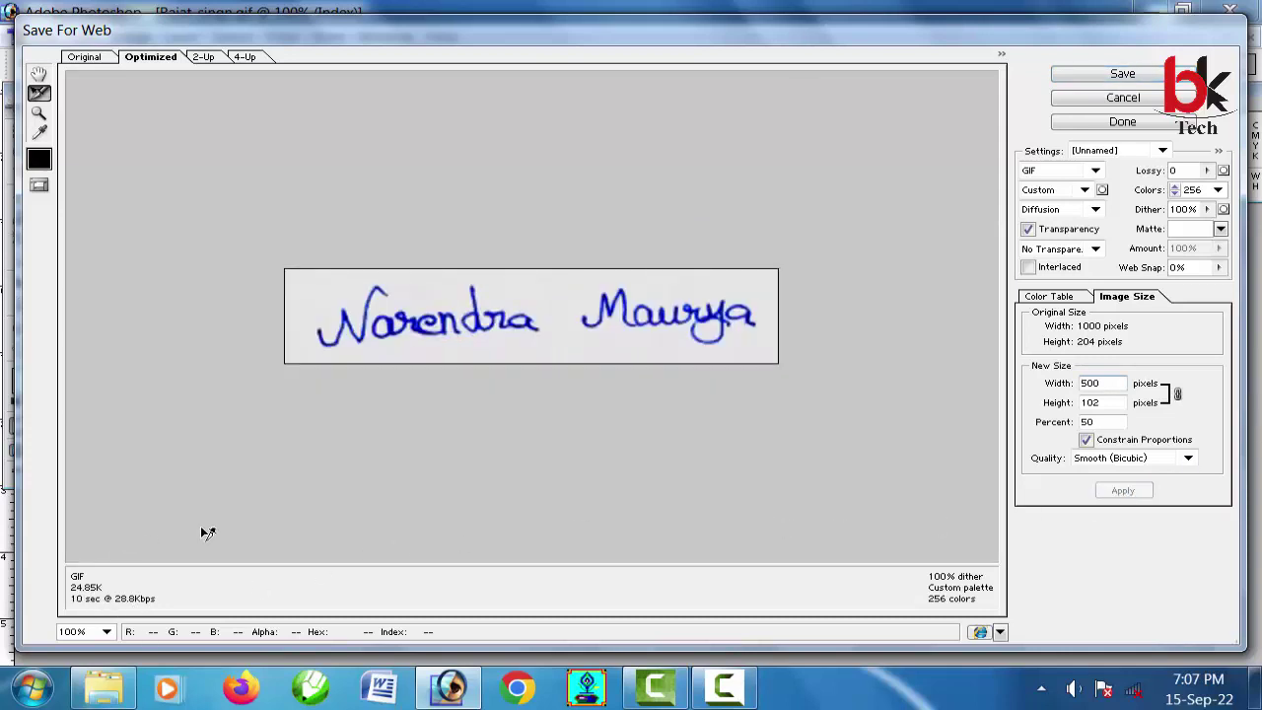
double_click(1106, 384)
type("4")
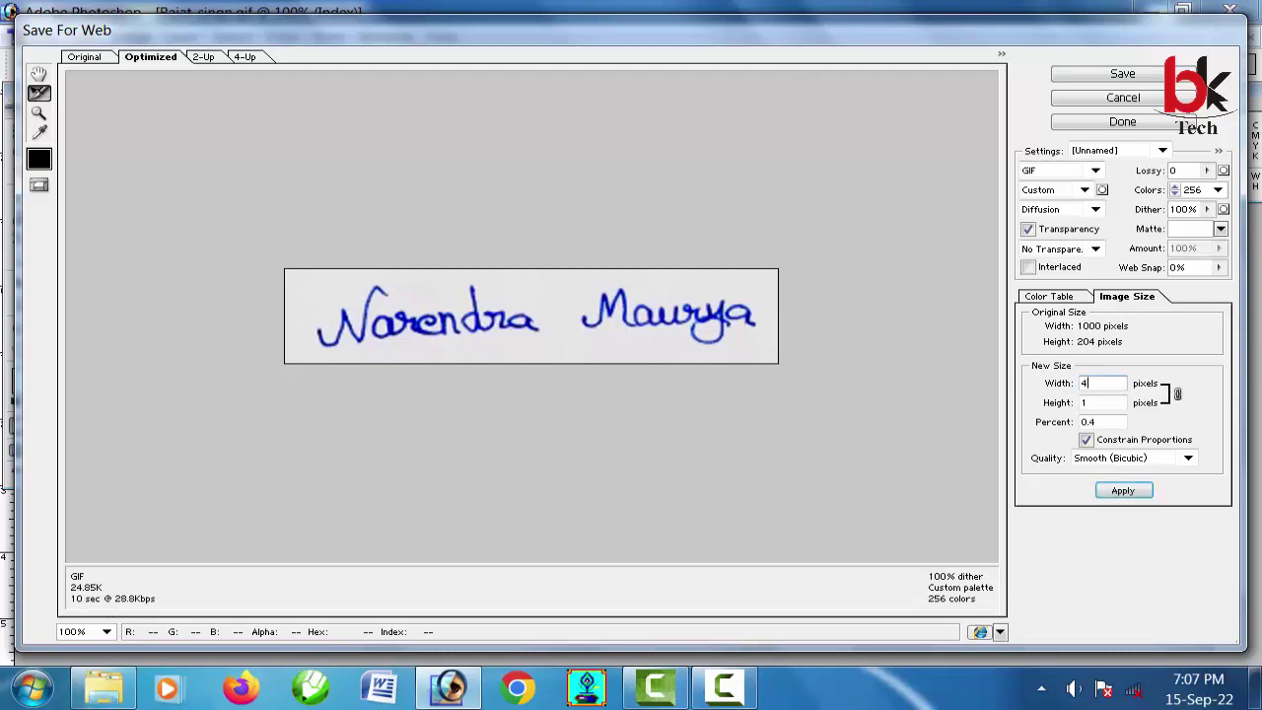
left_click(1120, 491)
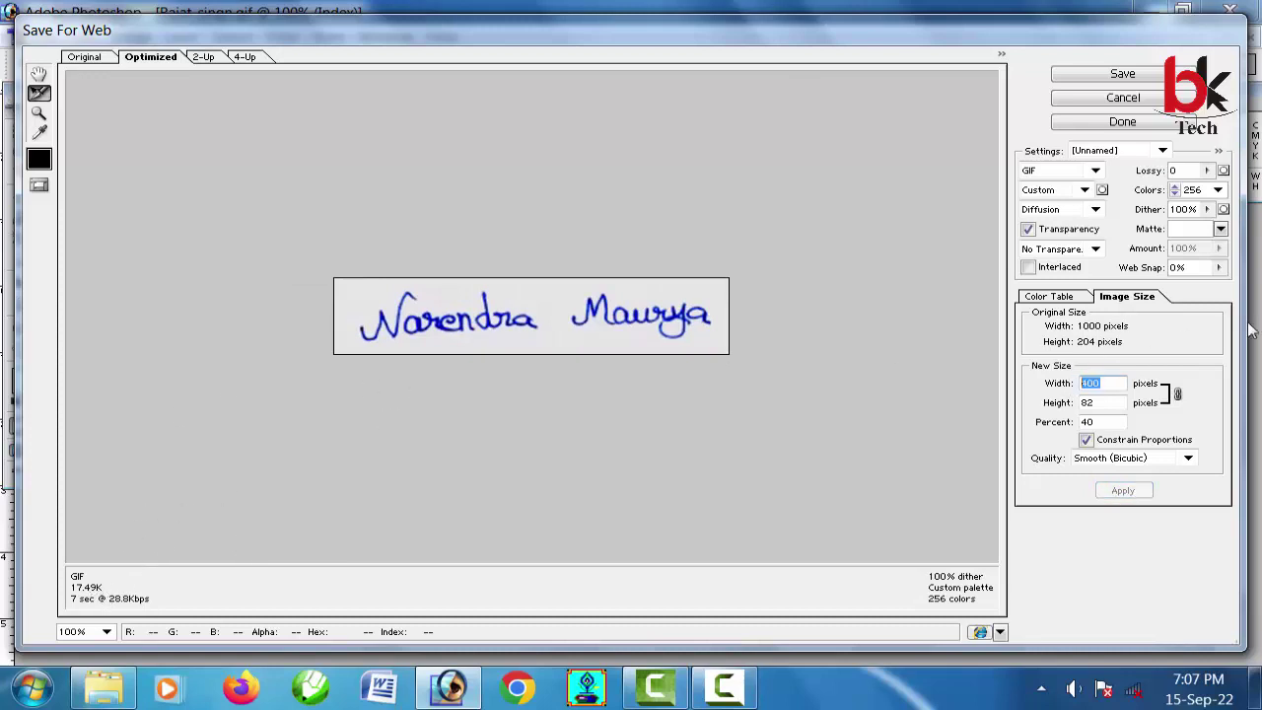
type("35")
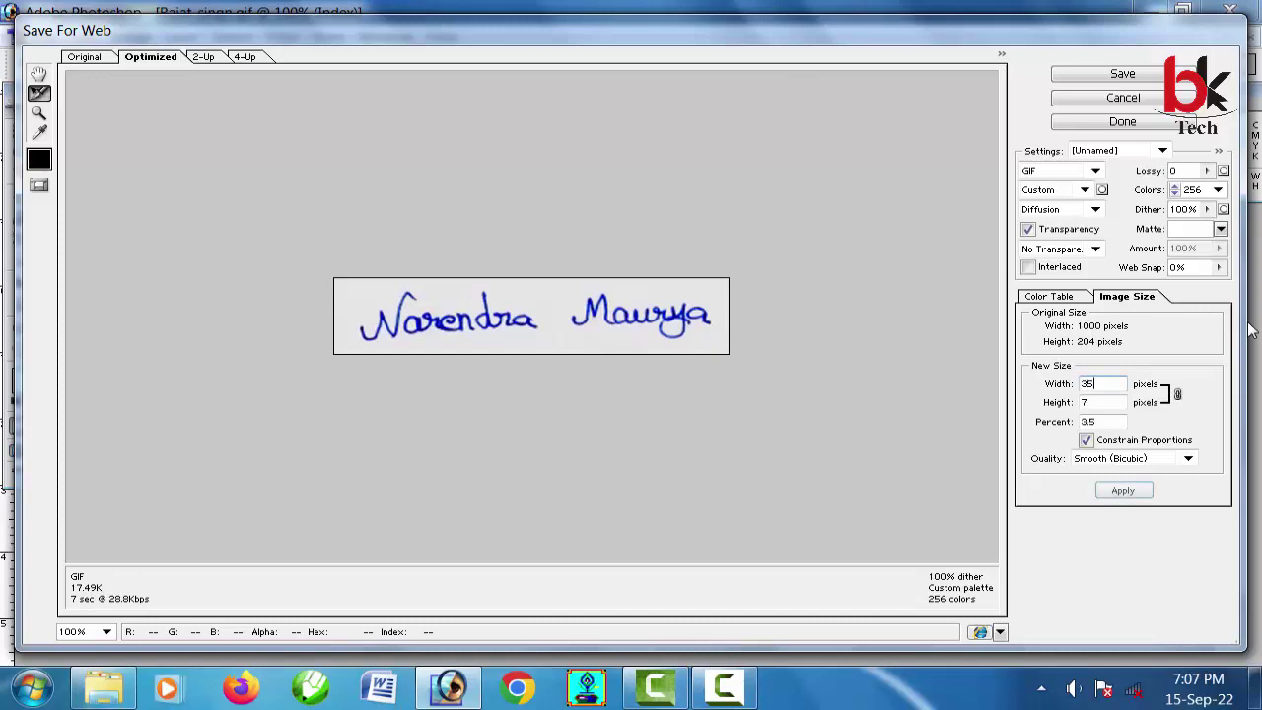
type("0")
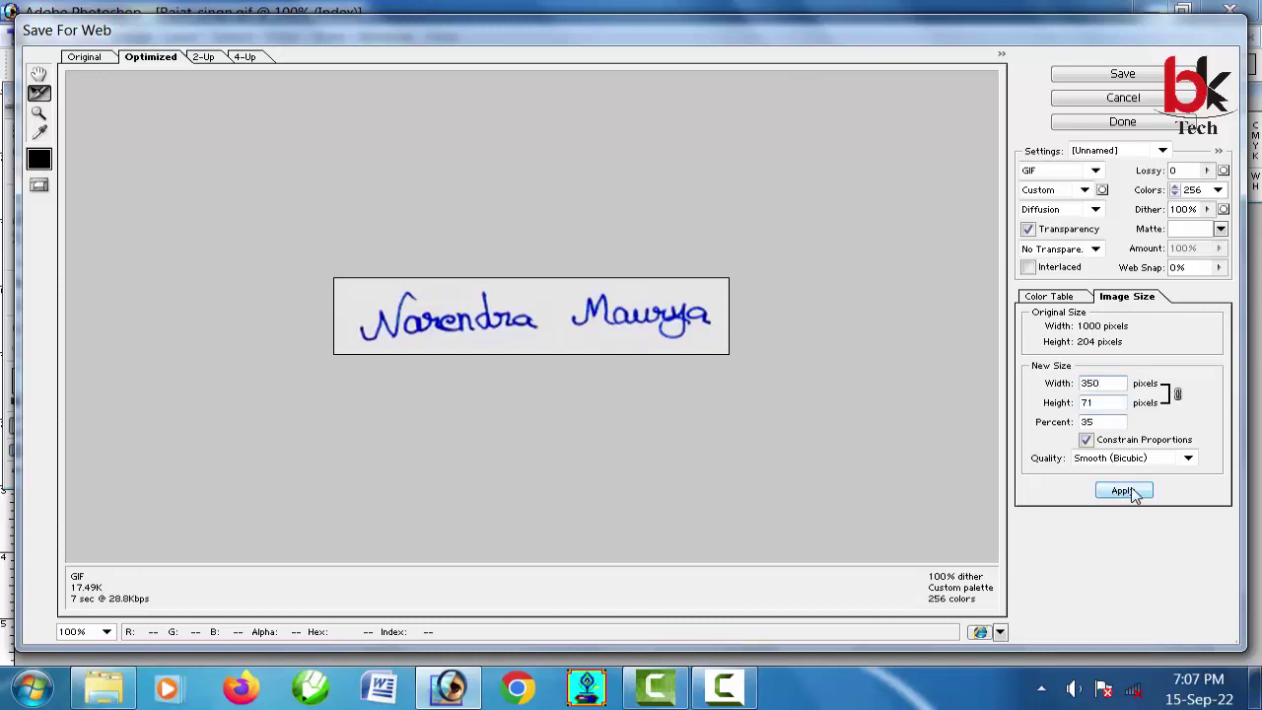
left_click(1123, 490)
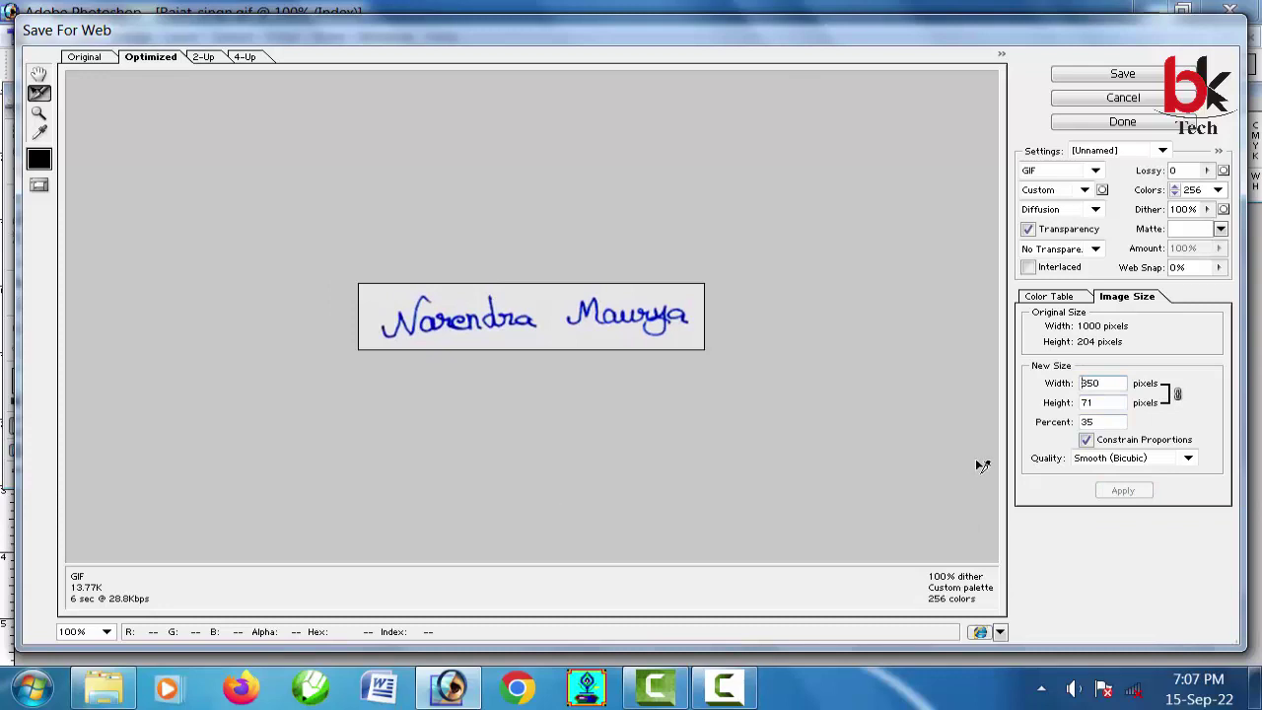
left_click_drag(1107, 383, 1076, 382)
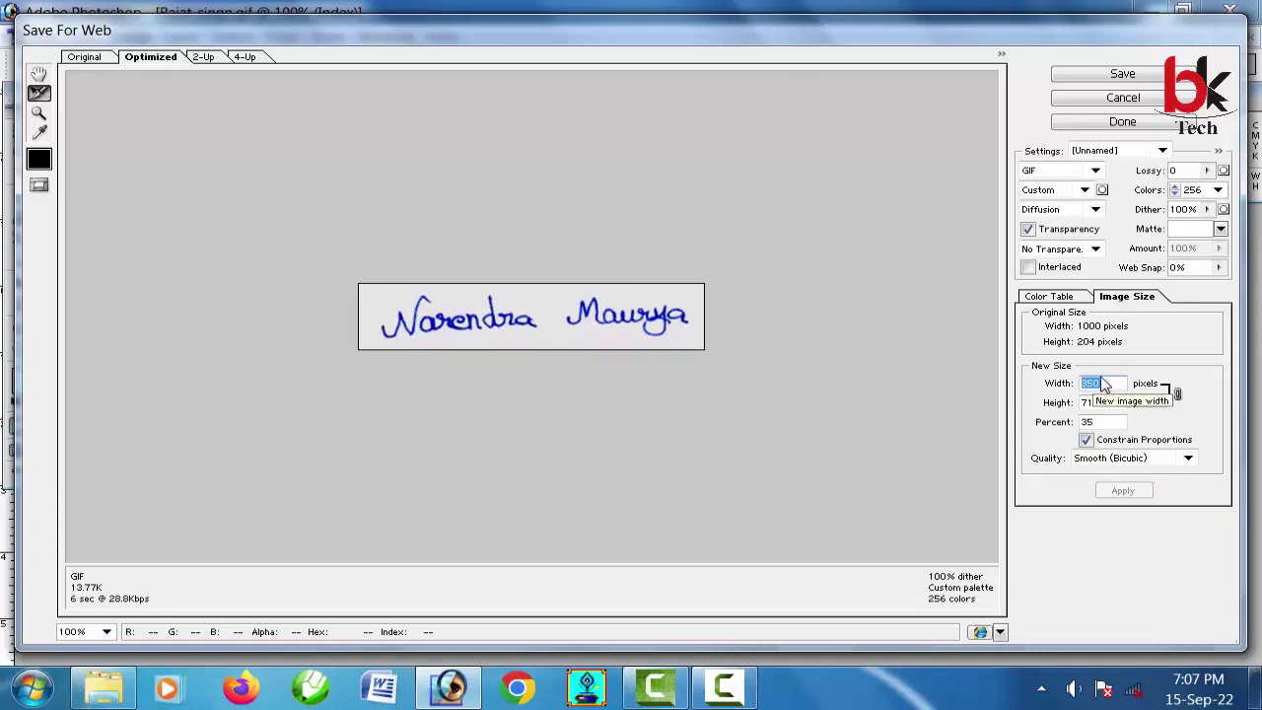
type("3")
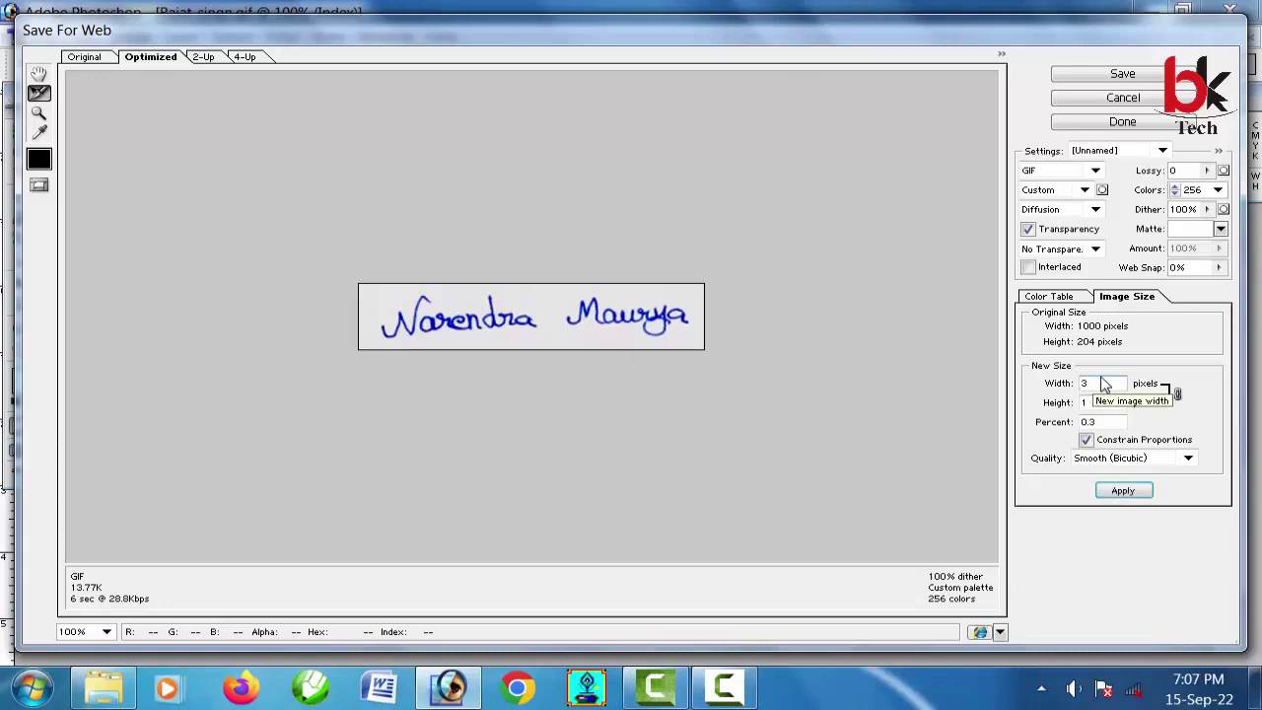
left_click(1124, 491)
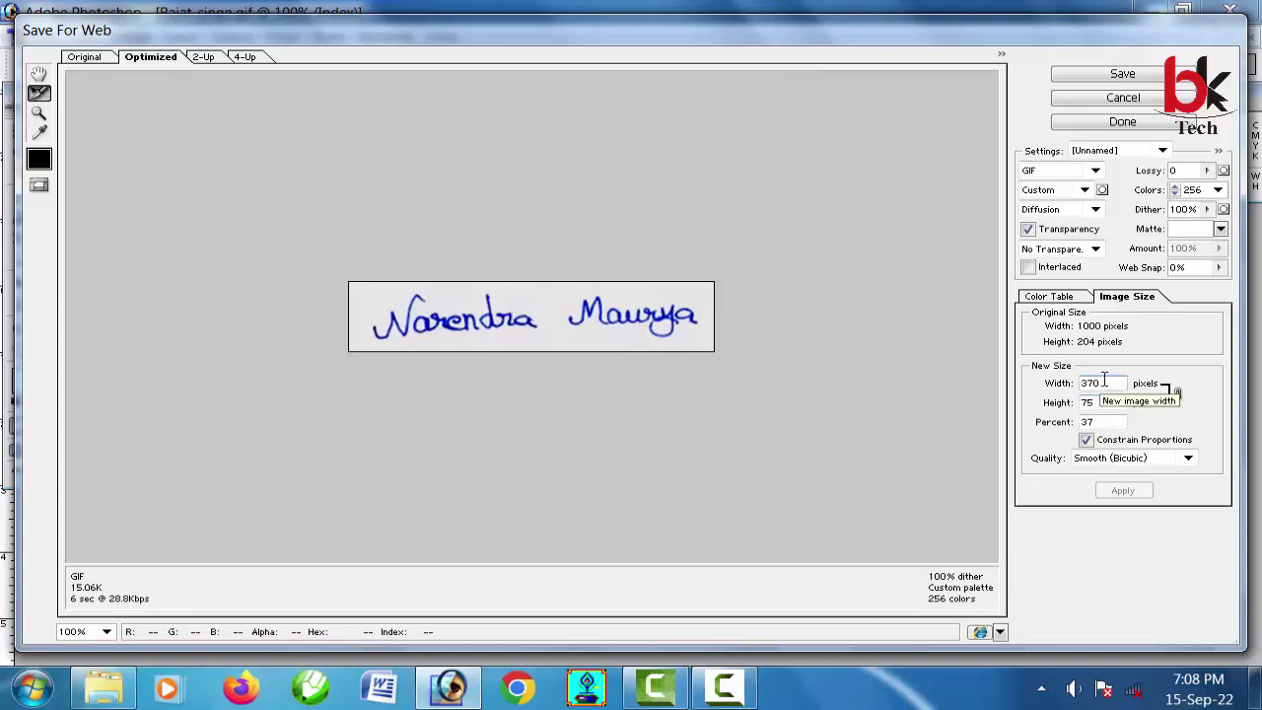
Save the optimized signature to the Desktop as the GIF 'signature 15kb'.
left_click(1125, 75)
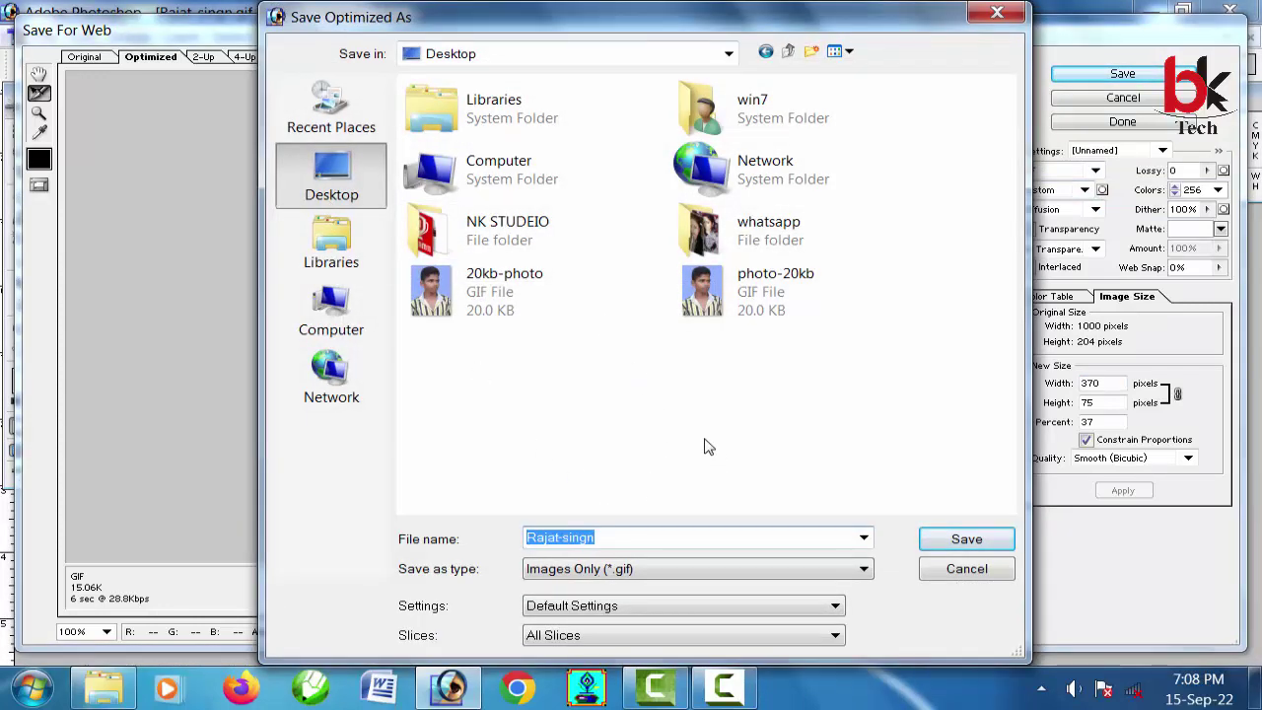
type("si")
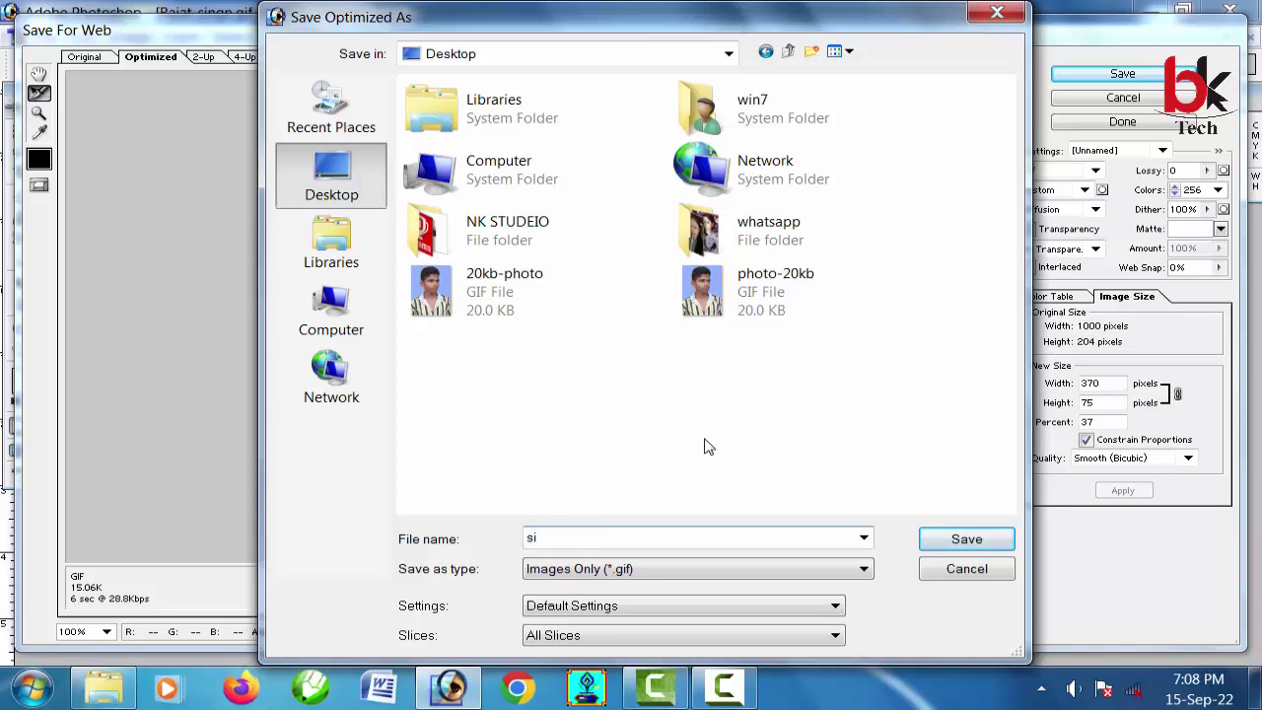
type("na")
type("kb")
left_click(966, 540)
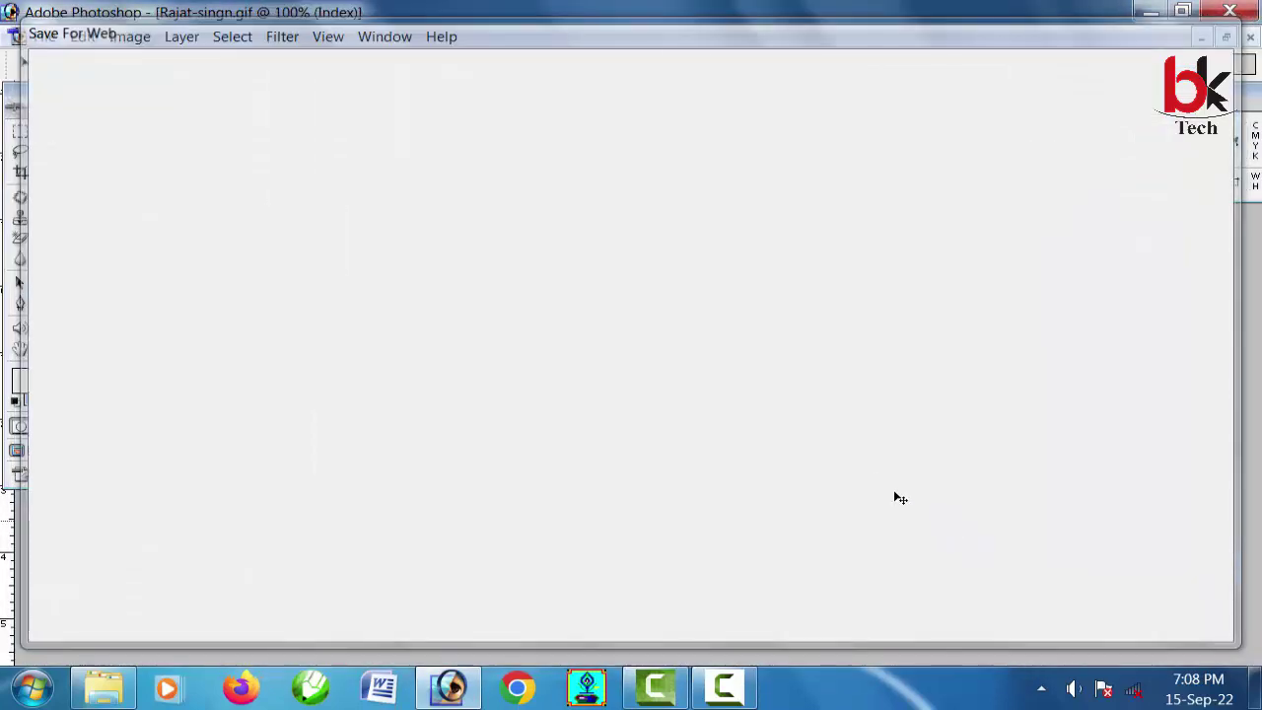